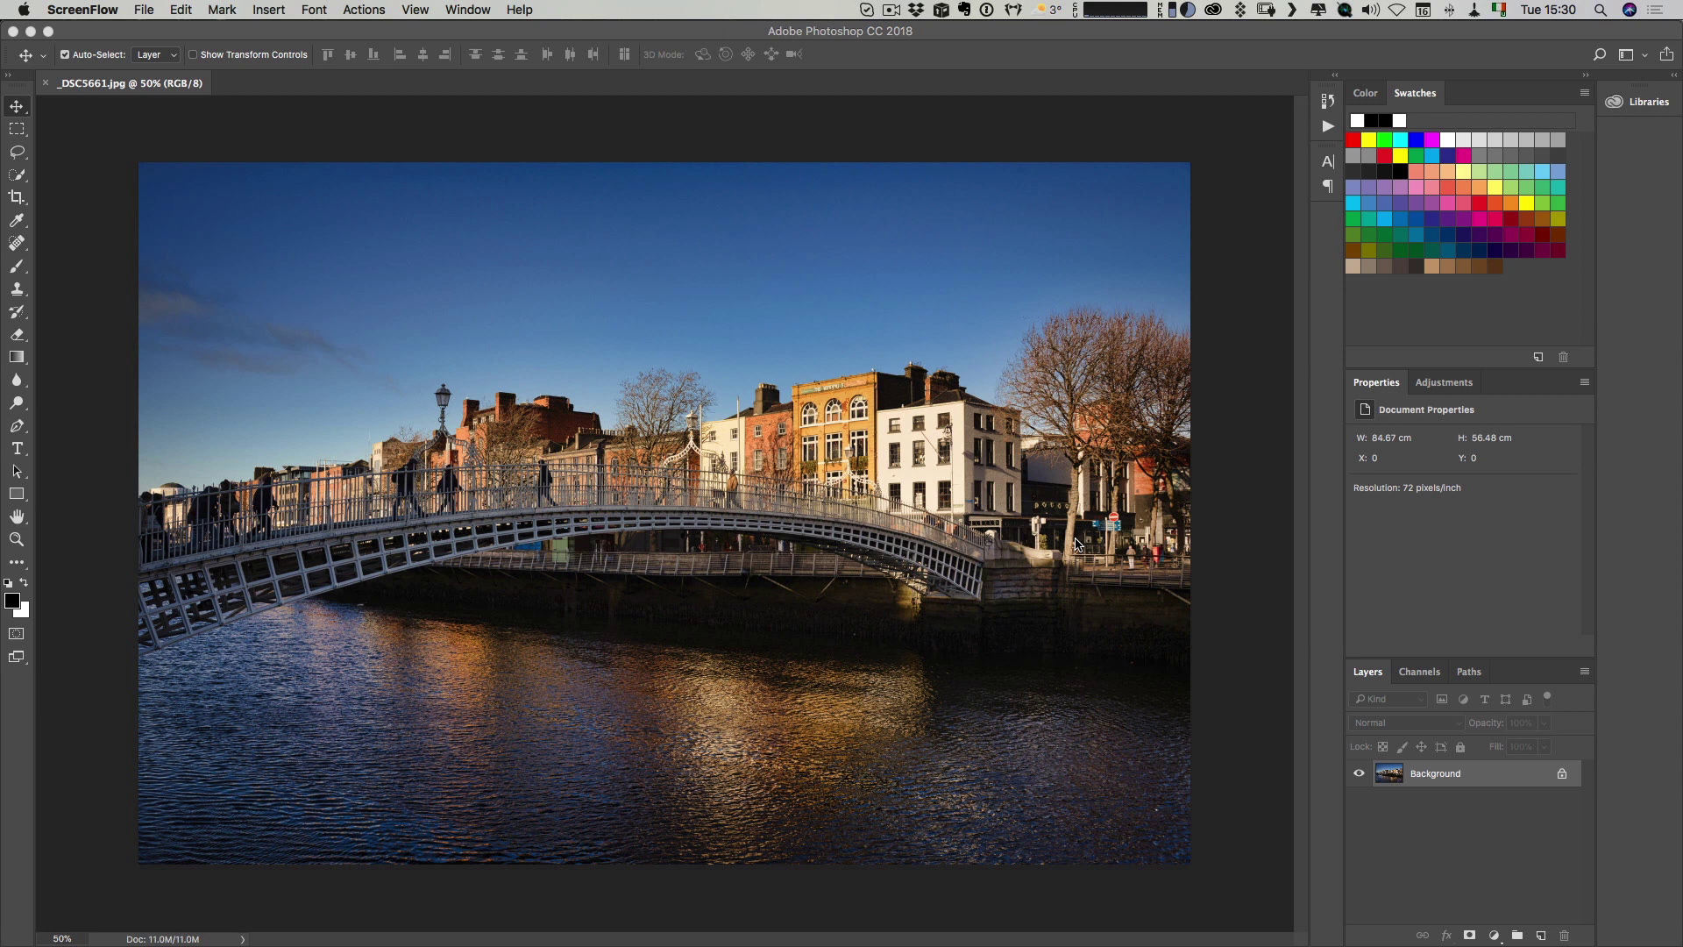
Duplicate the background layer, then start a Color Lookup adjustment and choose Load 3D LUT
left_click(1426, 773)
key("super+j")
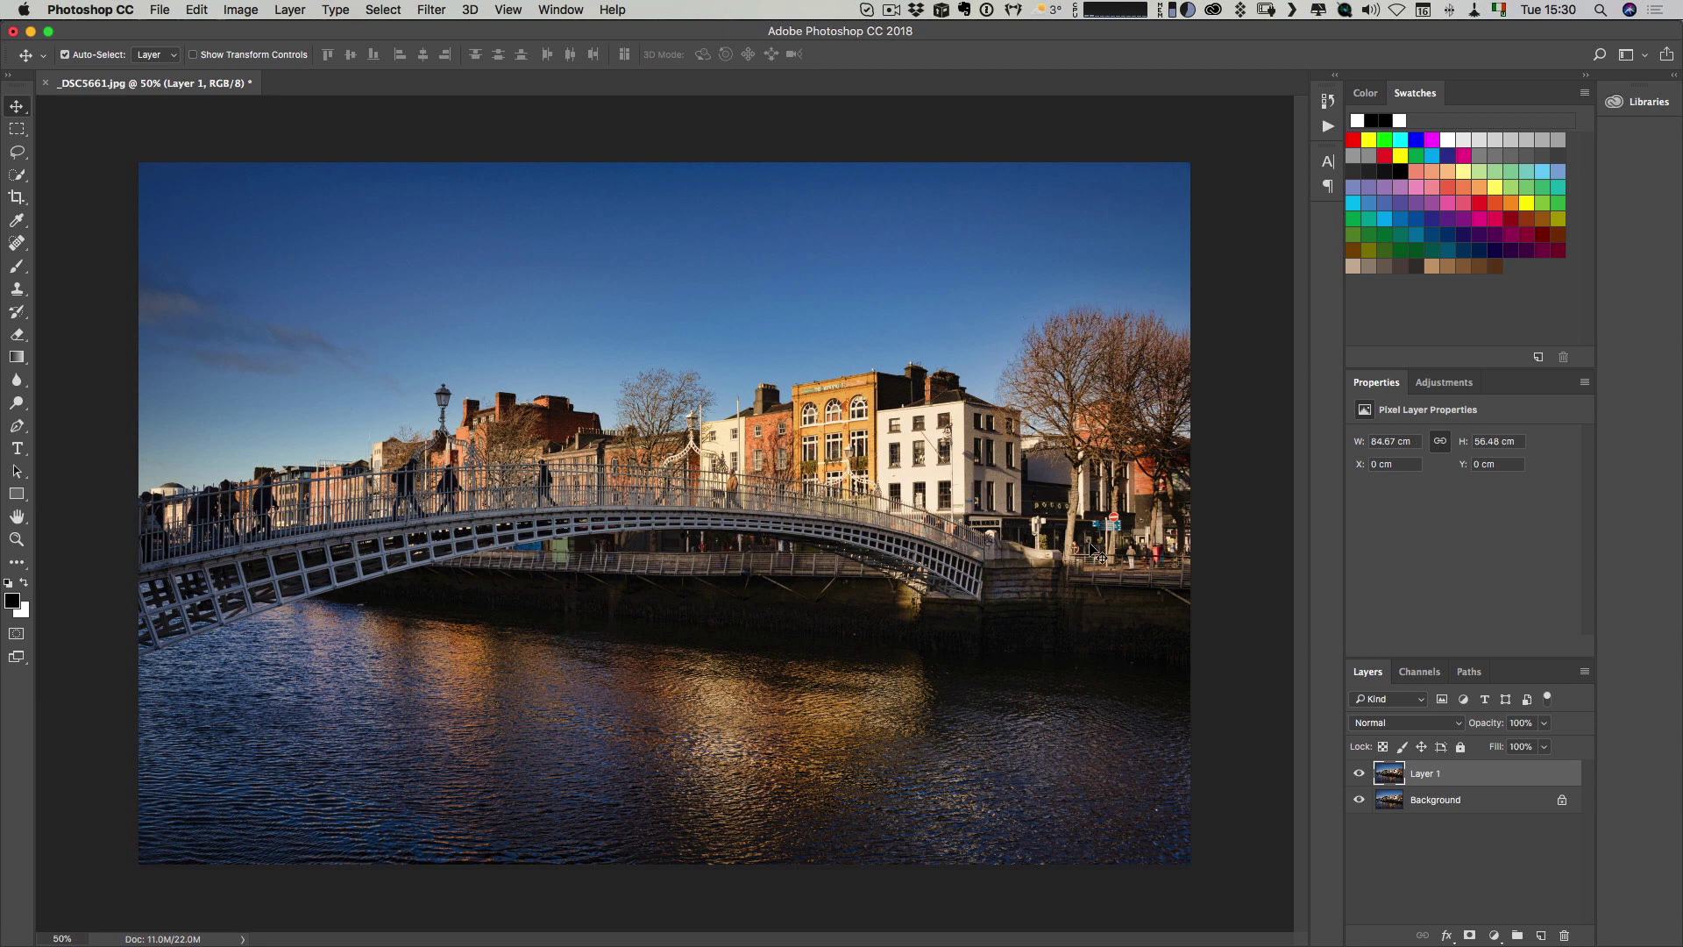
left_click(256, 13)
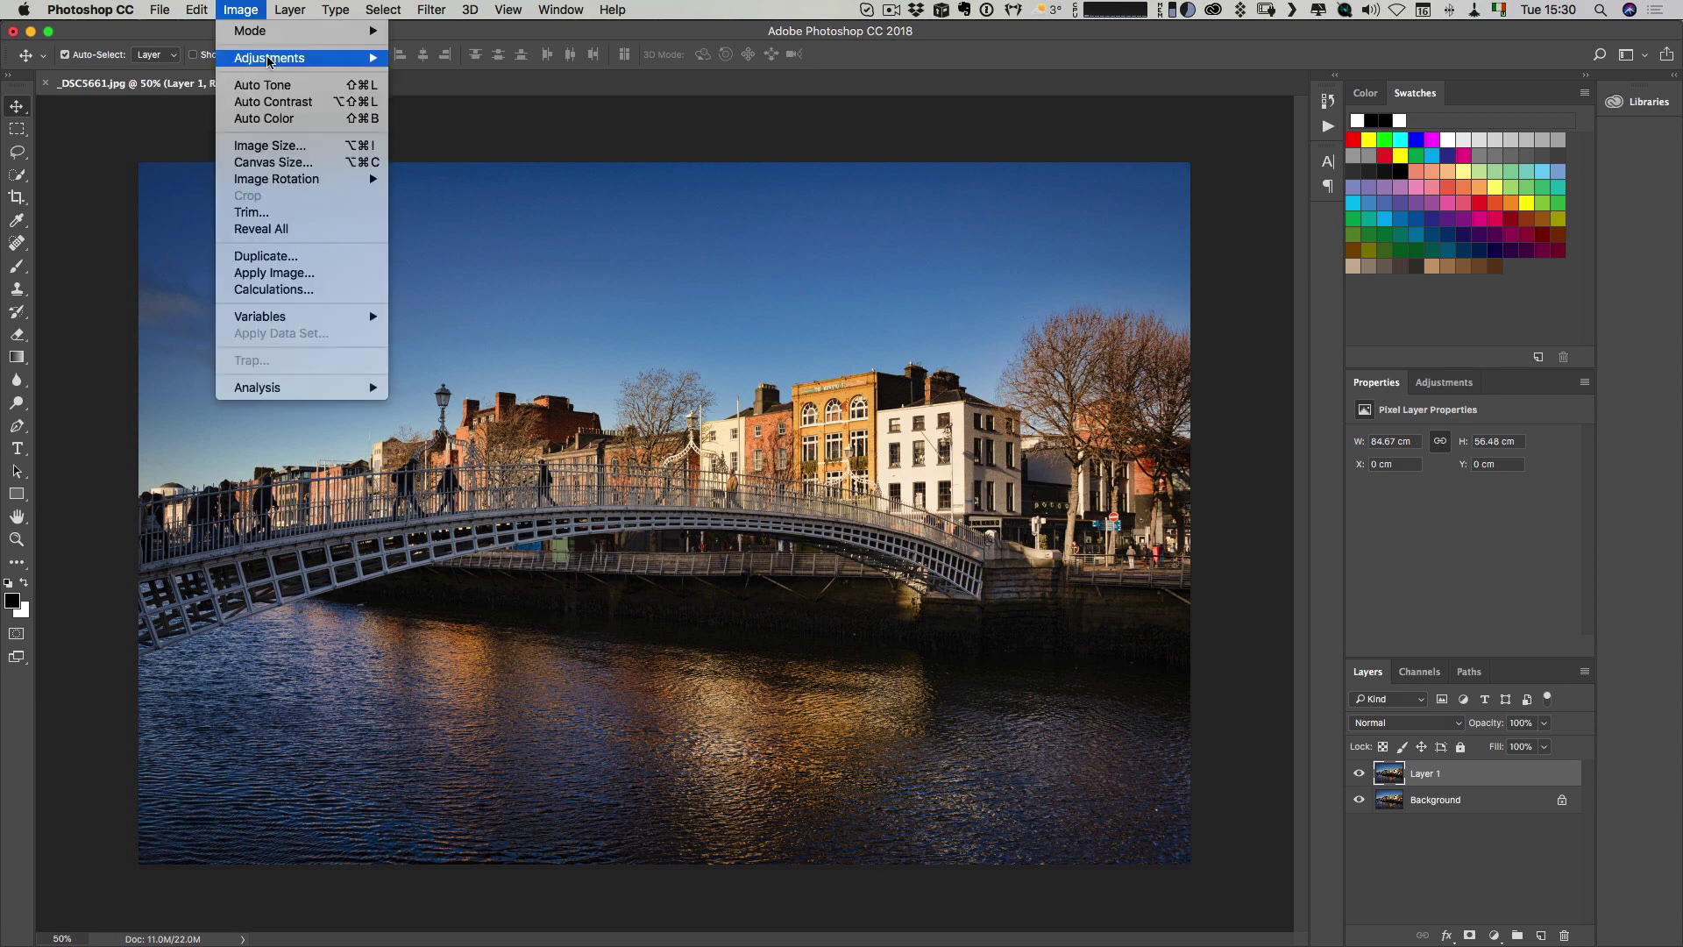
mouse_move(269, 60)
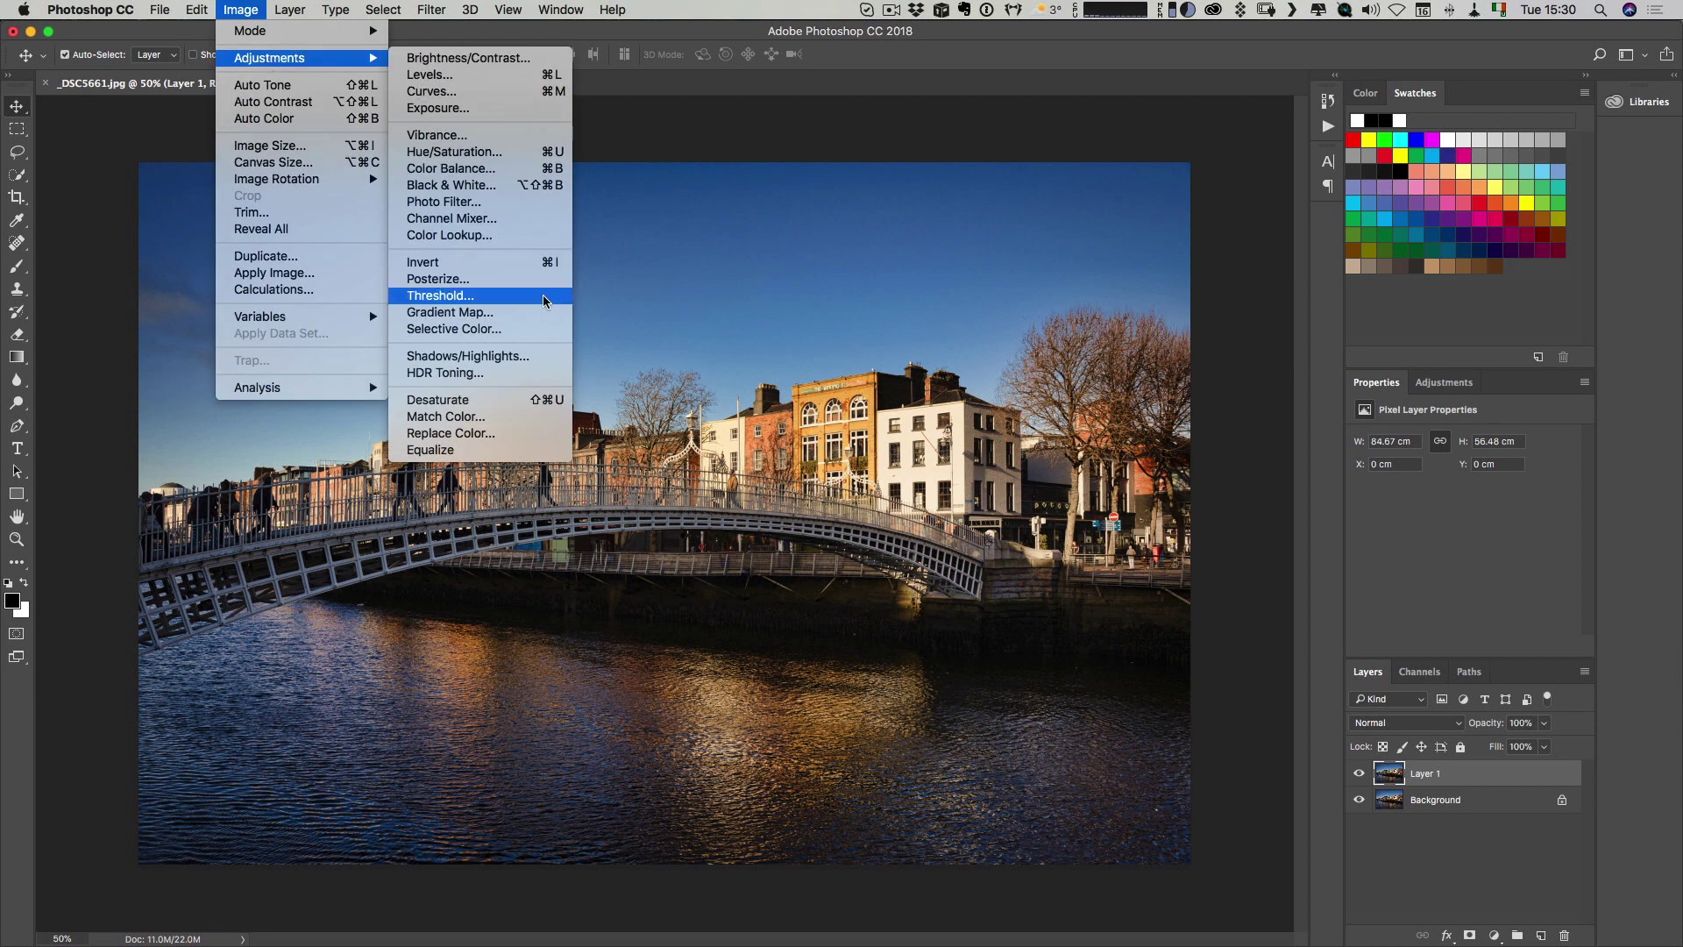
left_click(467, 239)
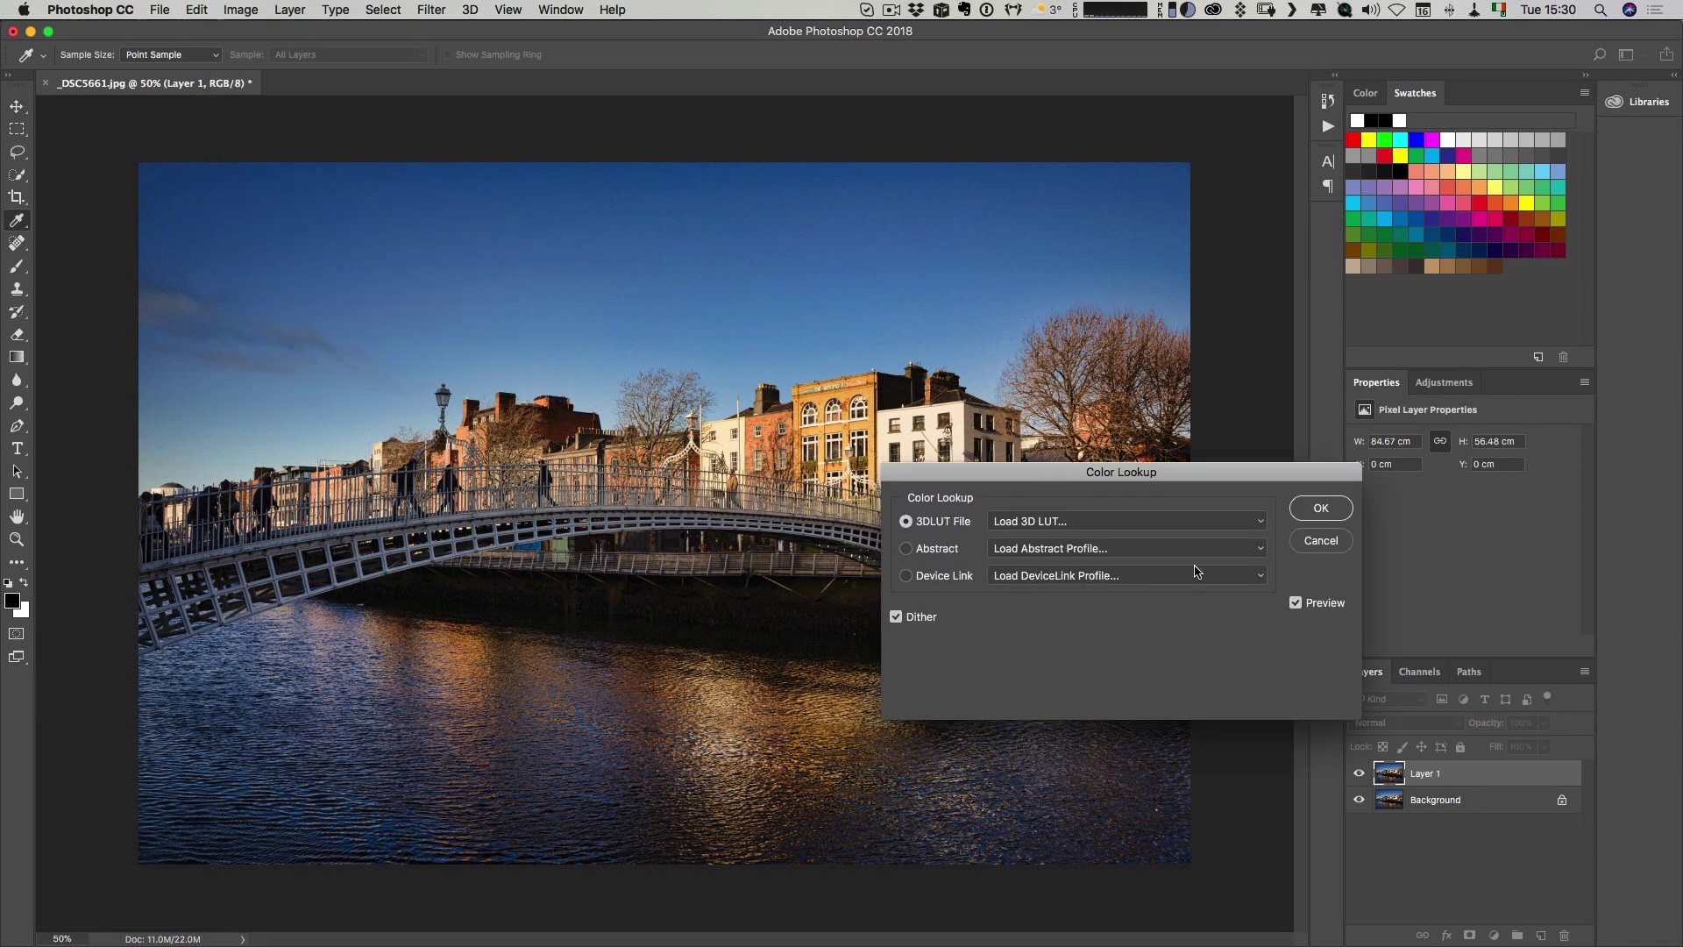
left_click_drag(1067, 474, 884, 396)
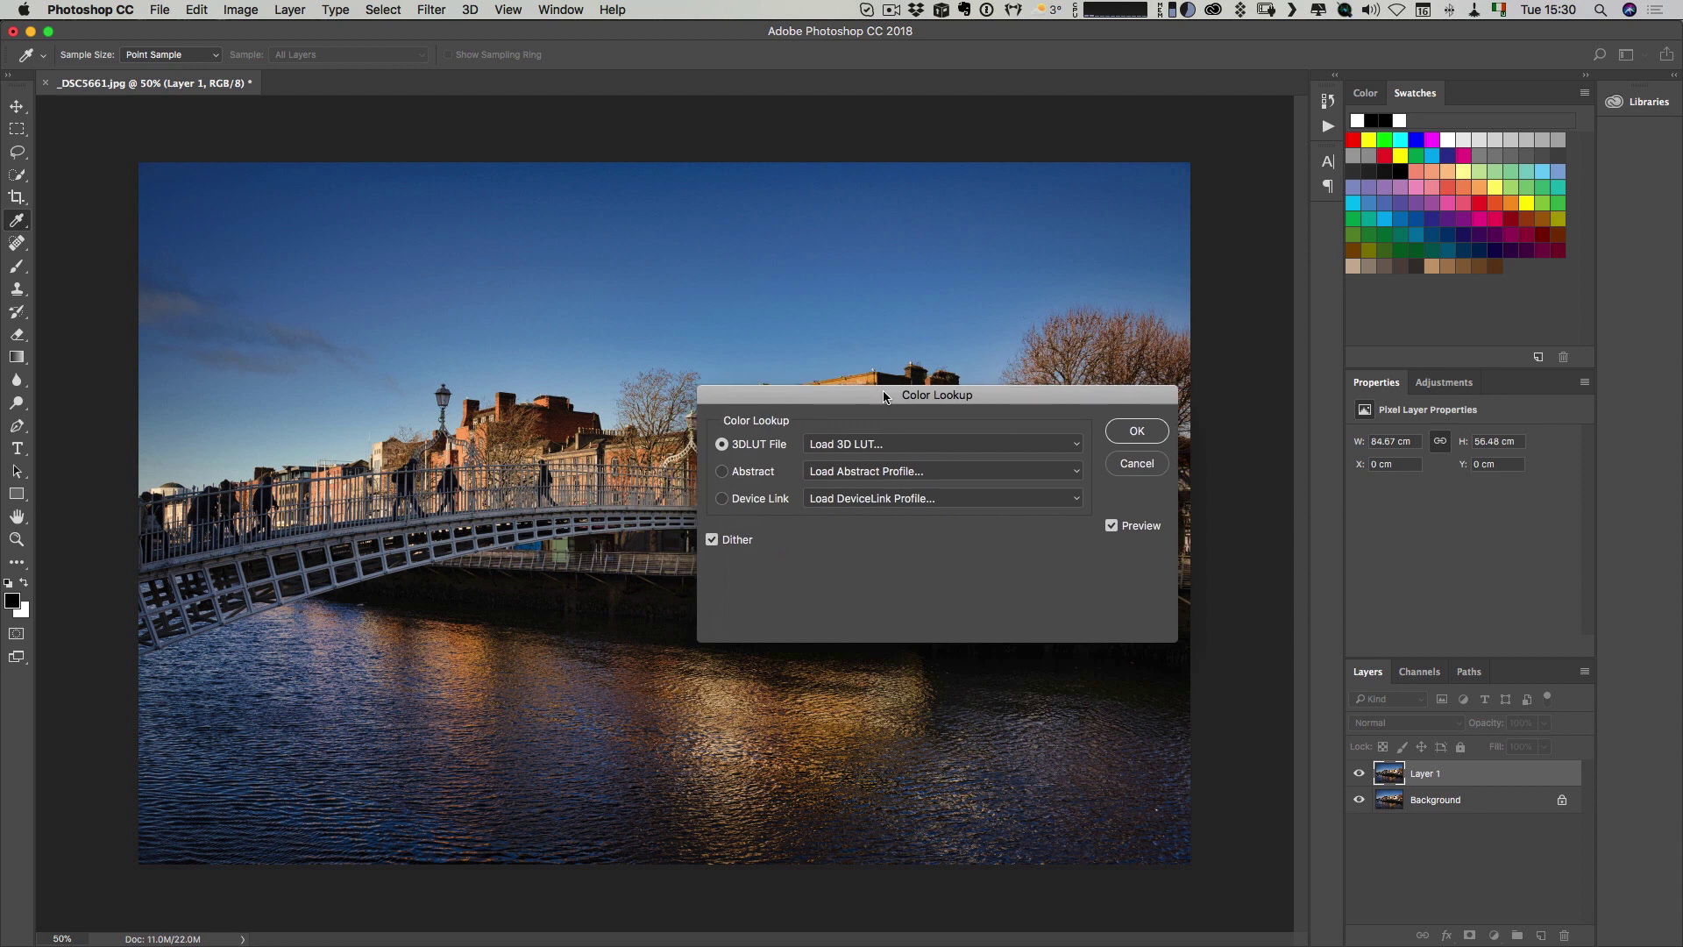
left_click(880, 444)
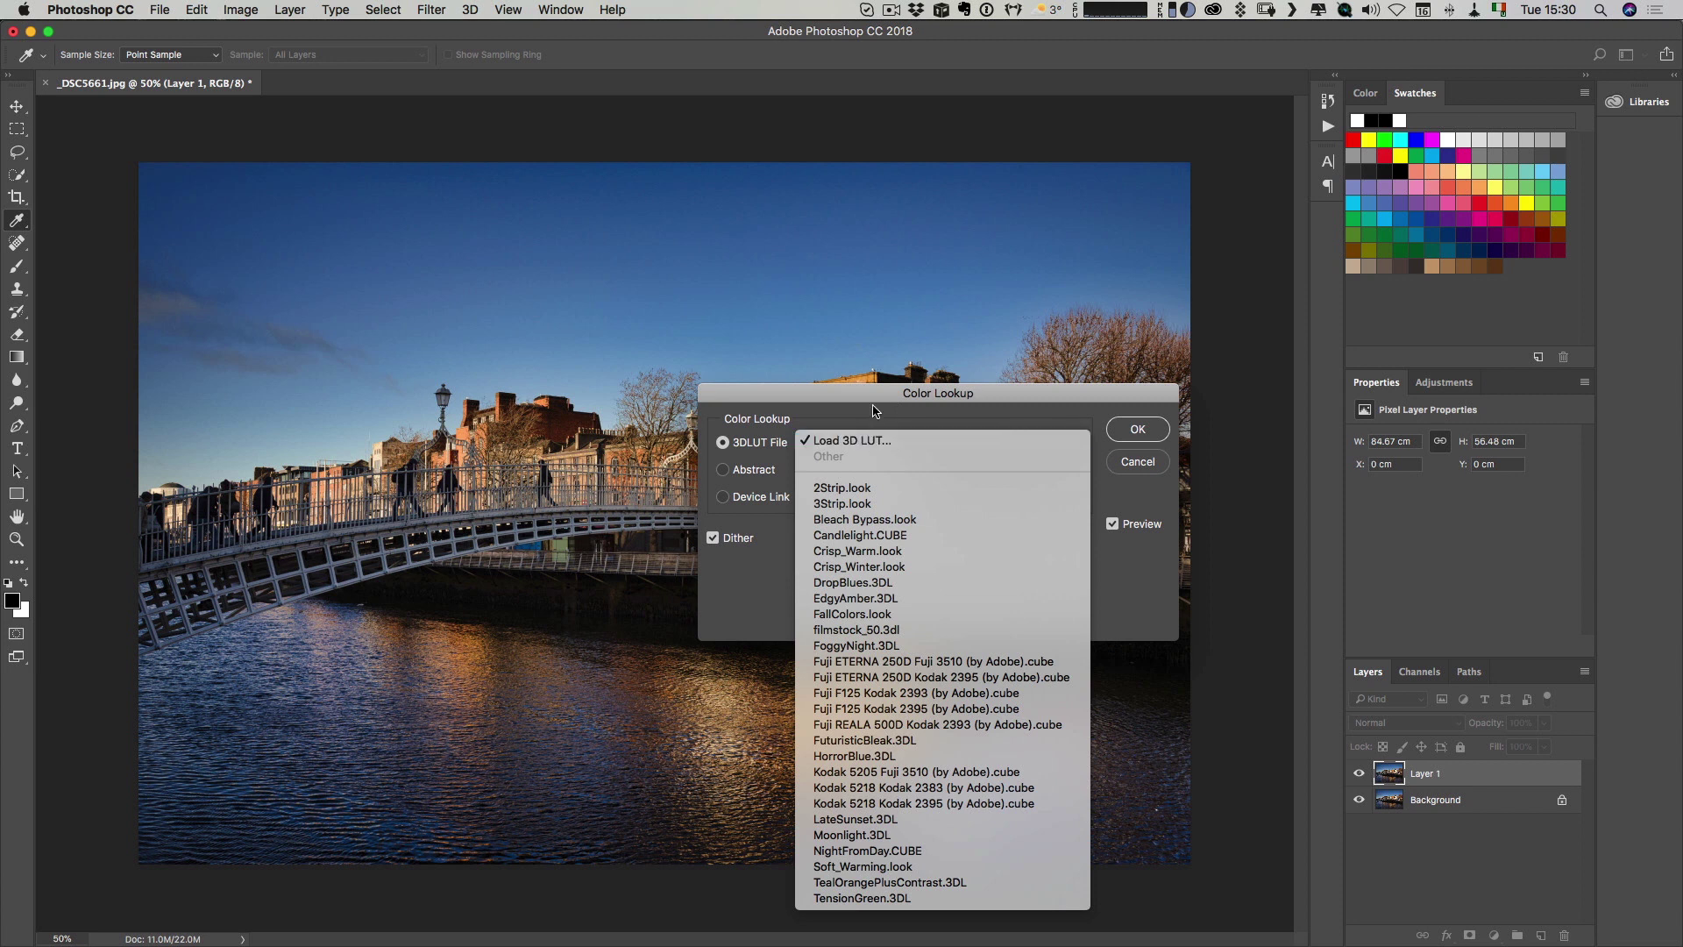
left_click(873, 445)
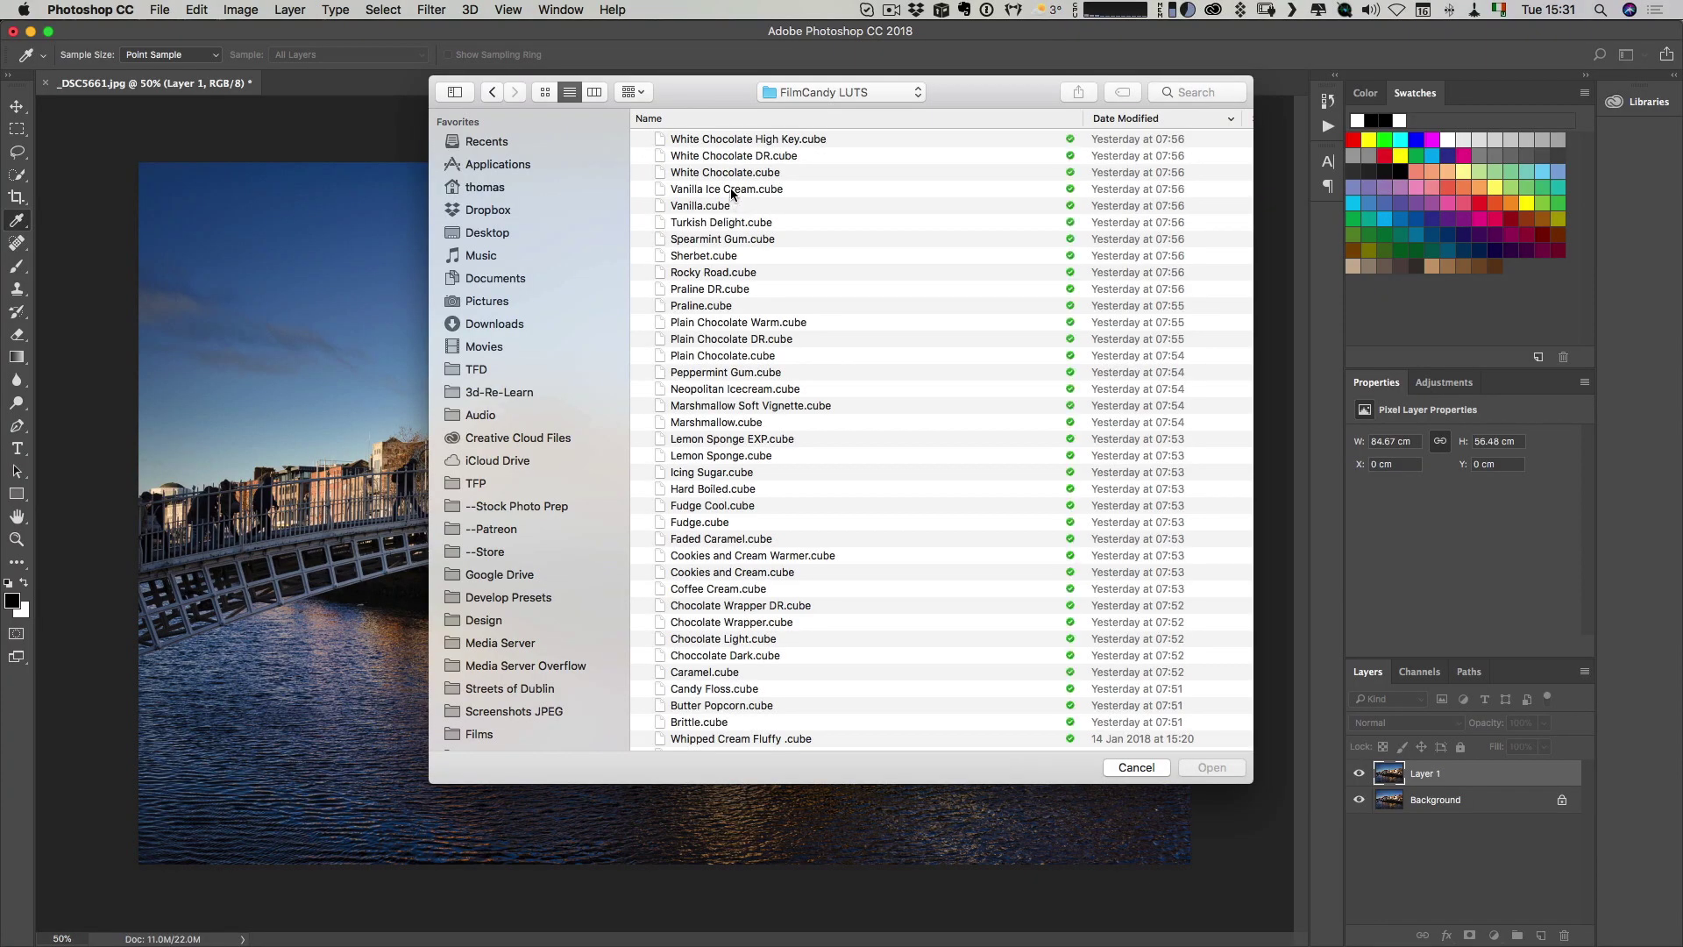
Find and select Turkish Delight.cube in the FilmCandy LUTS folder listing
scroll(731, 193, "down", 10)
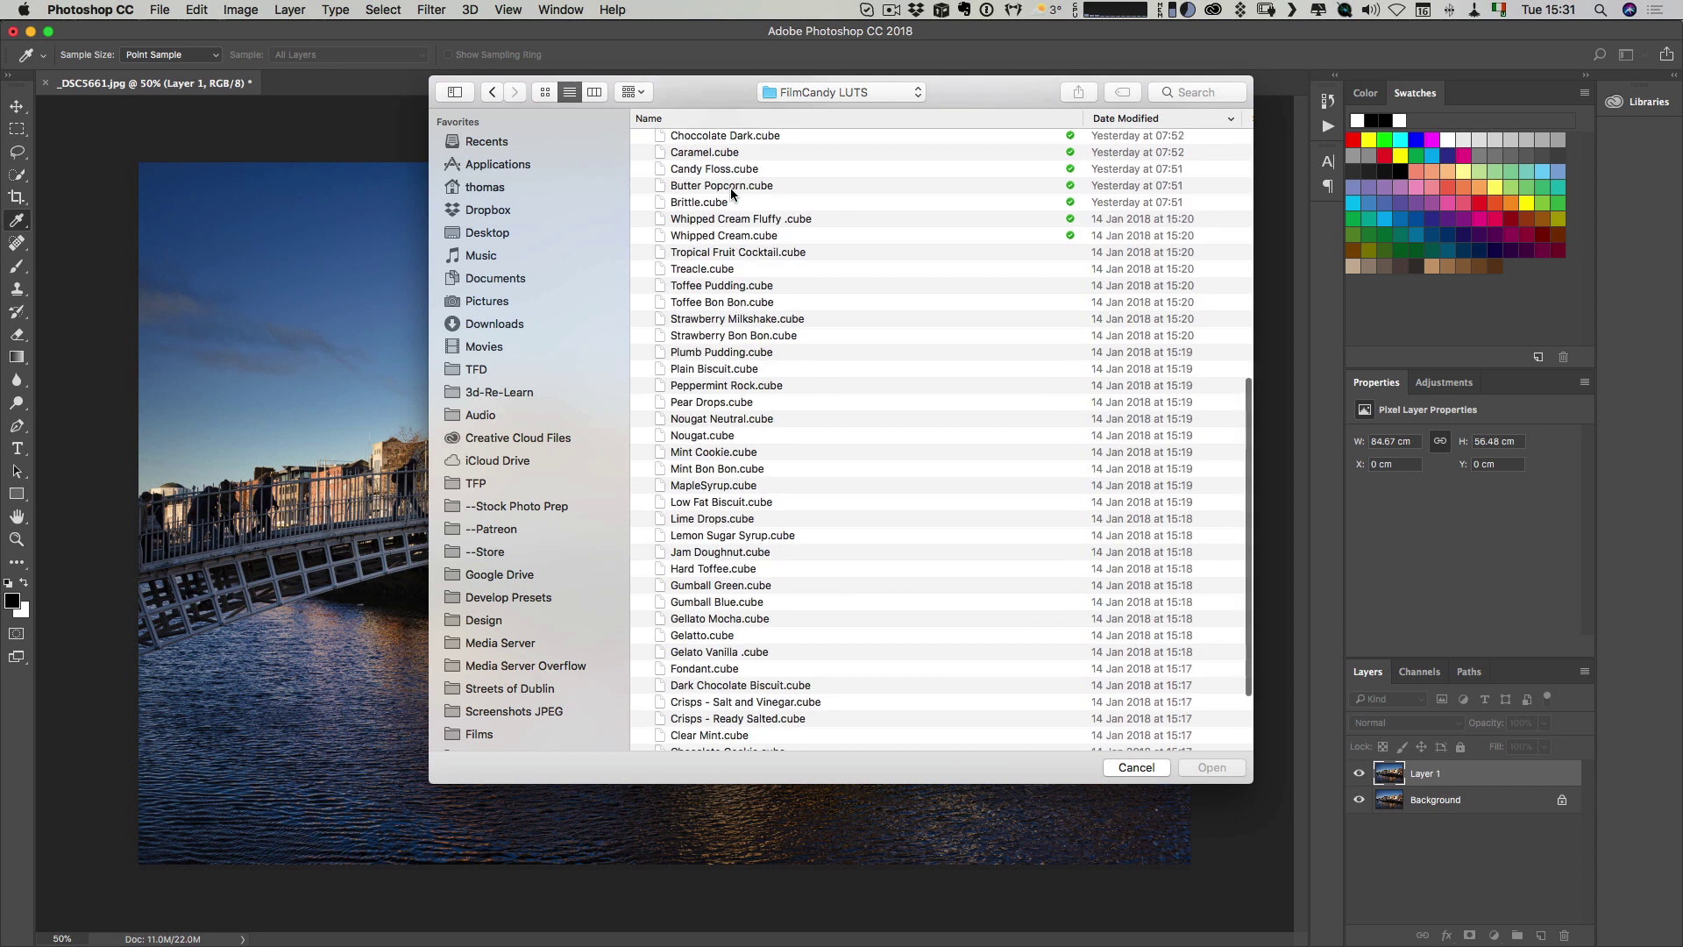
scroll(731, 193, "up", 10)
scroll(731, 193, "down", 8)
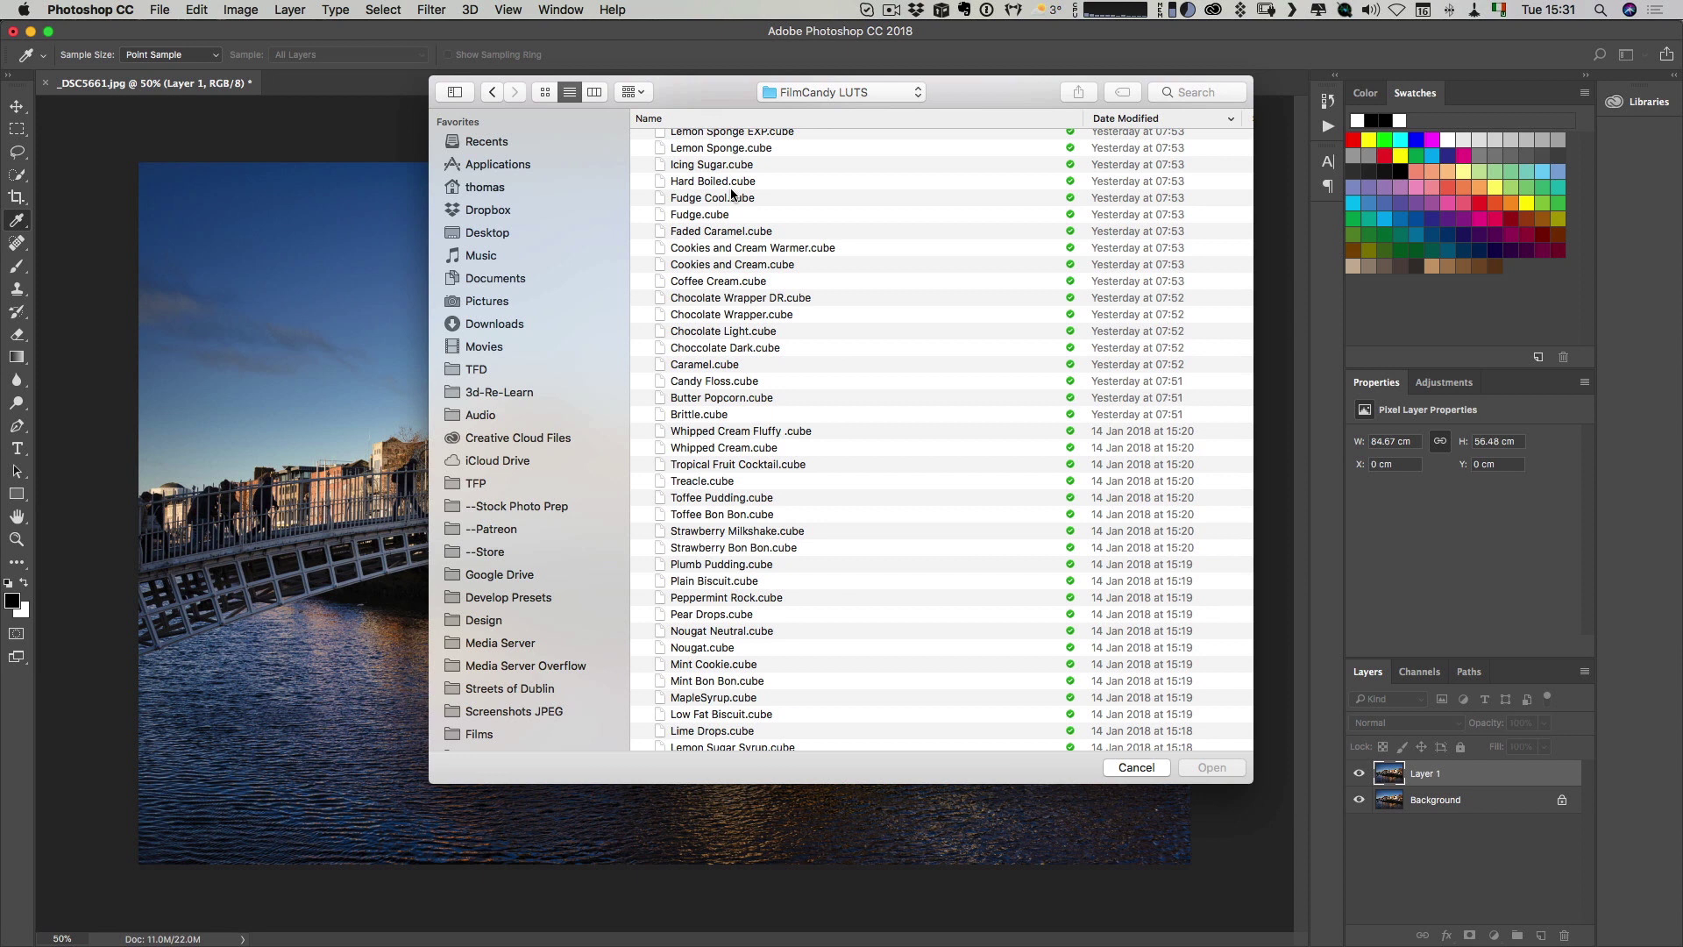
scroll(731, 193, "down", 5)
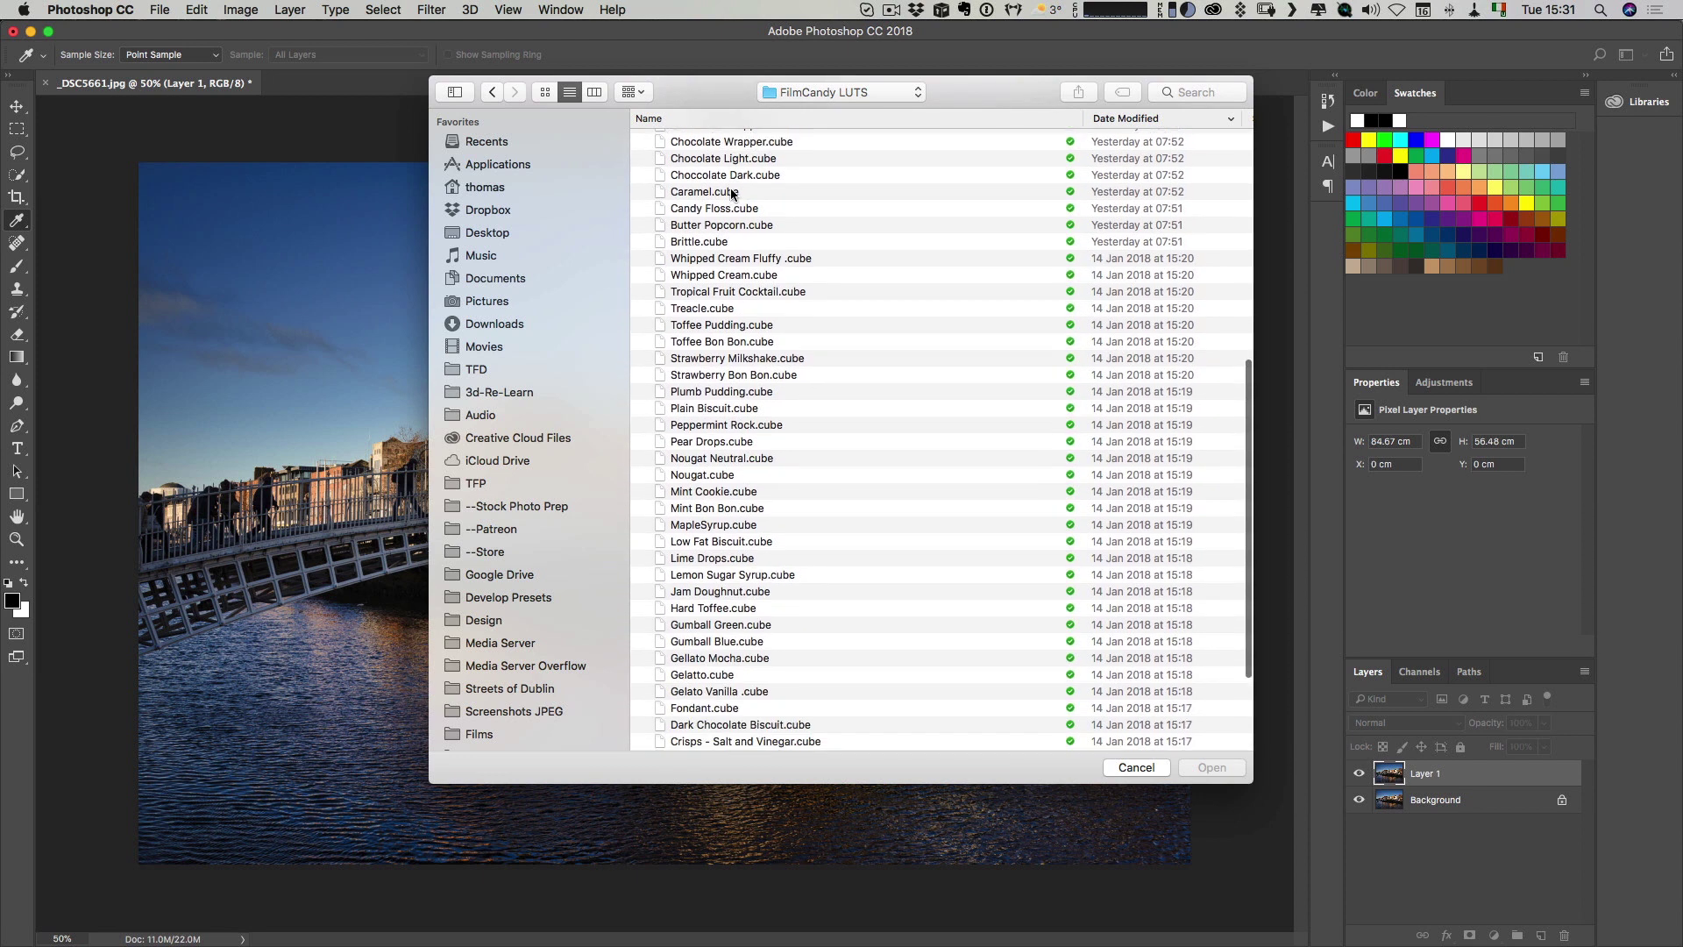
scroll(731, 193, "down", 4)
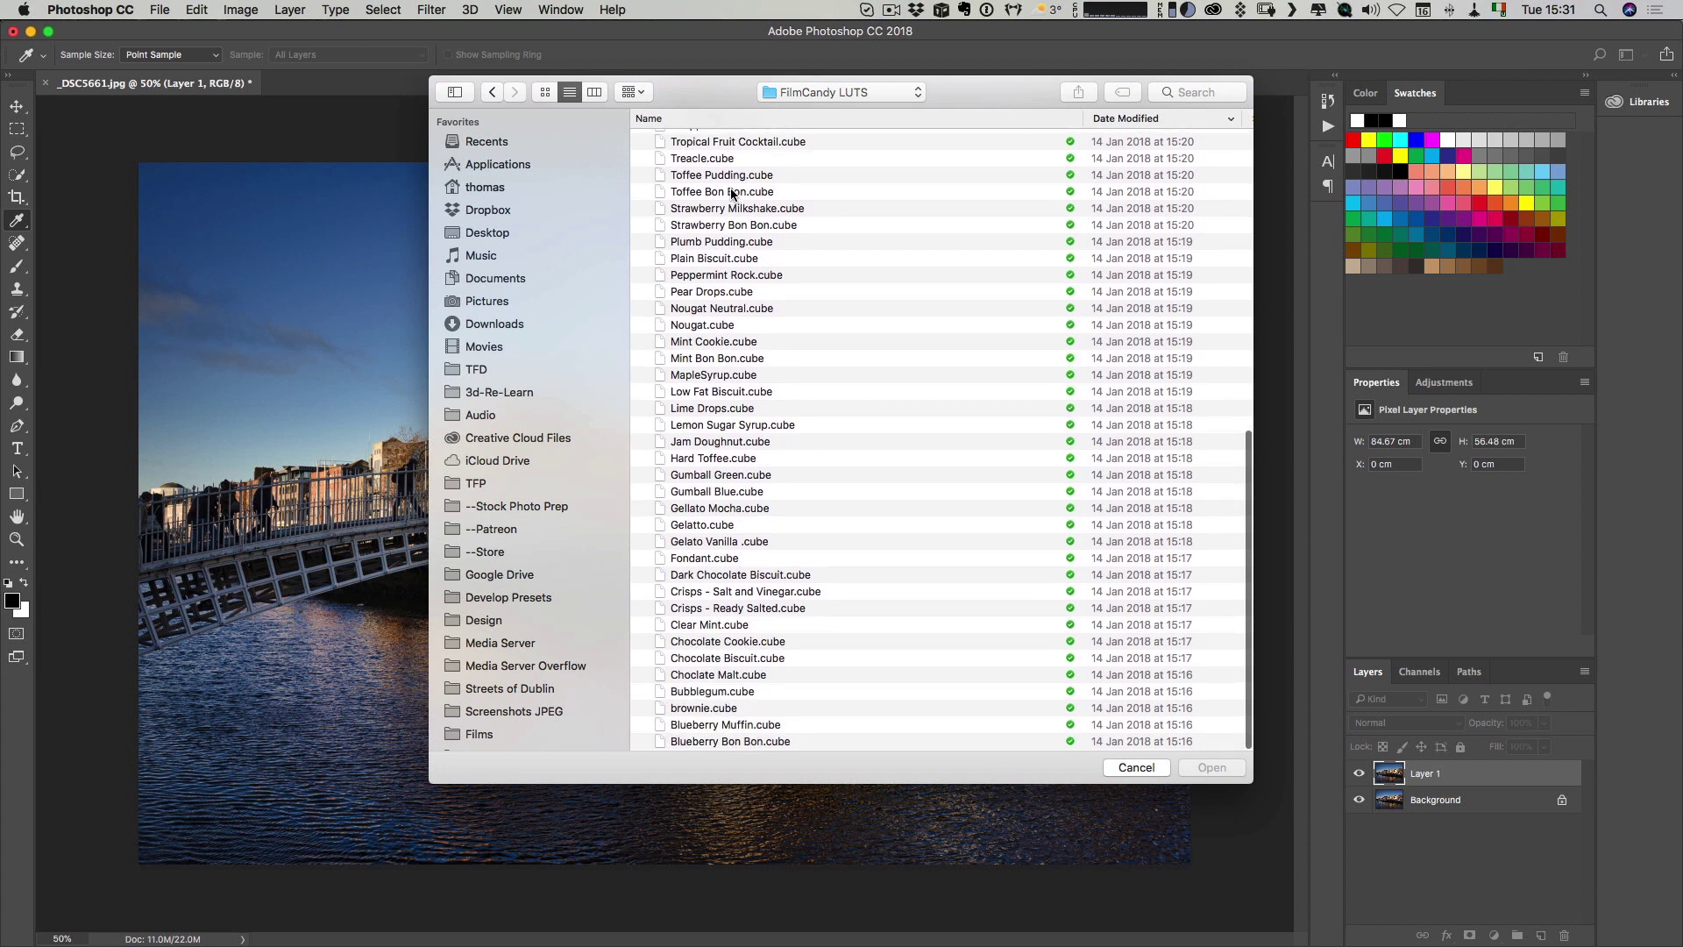
scroll(731, 193, "up", 15)
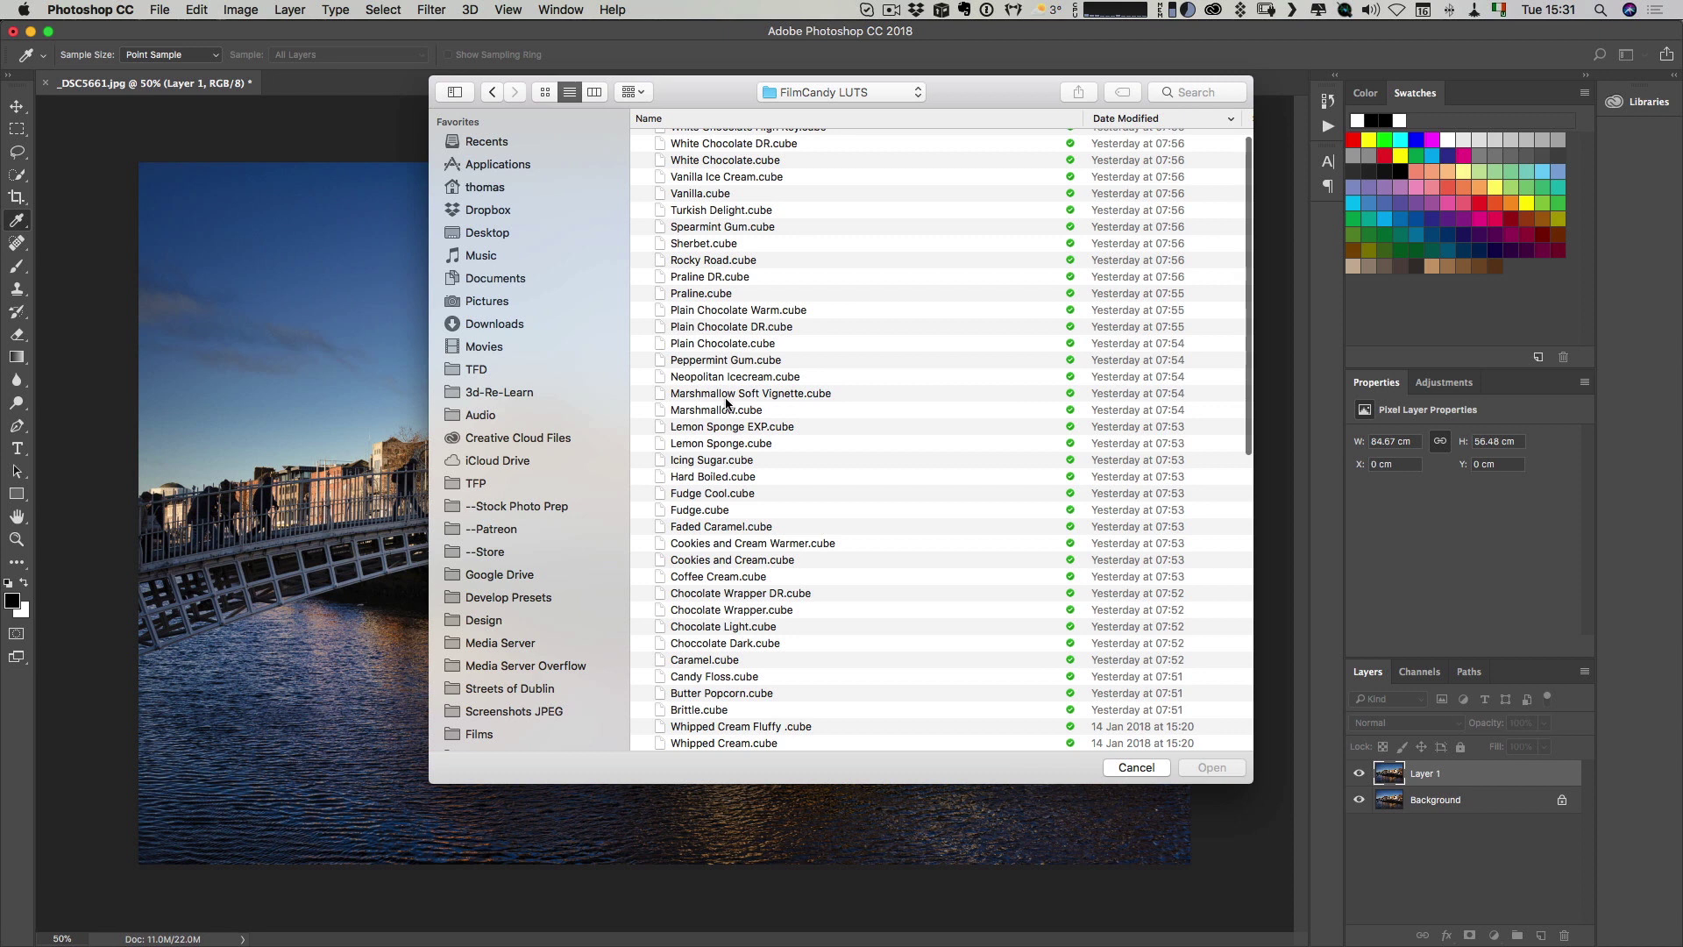
scroll(726, 402, "down", 3)
type("tu")
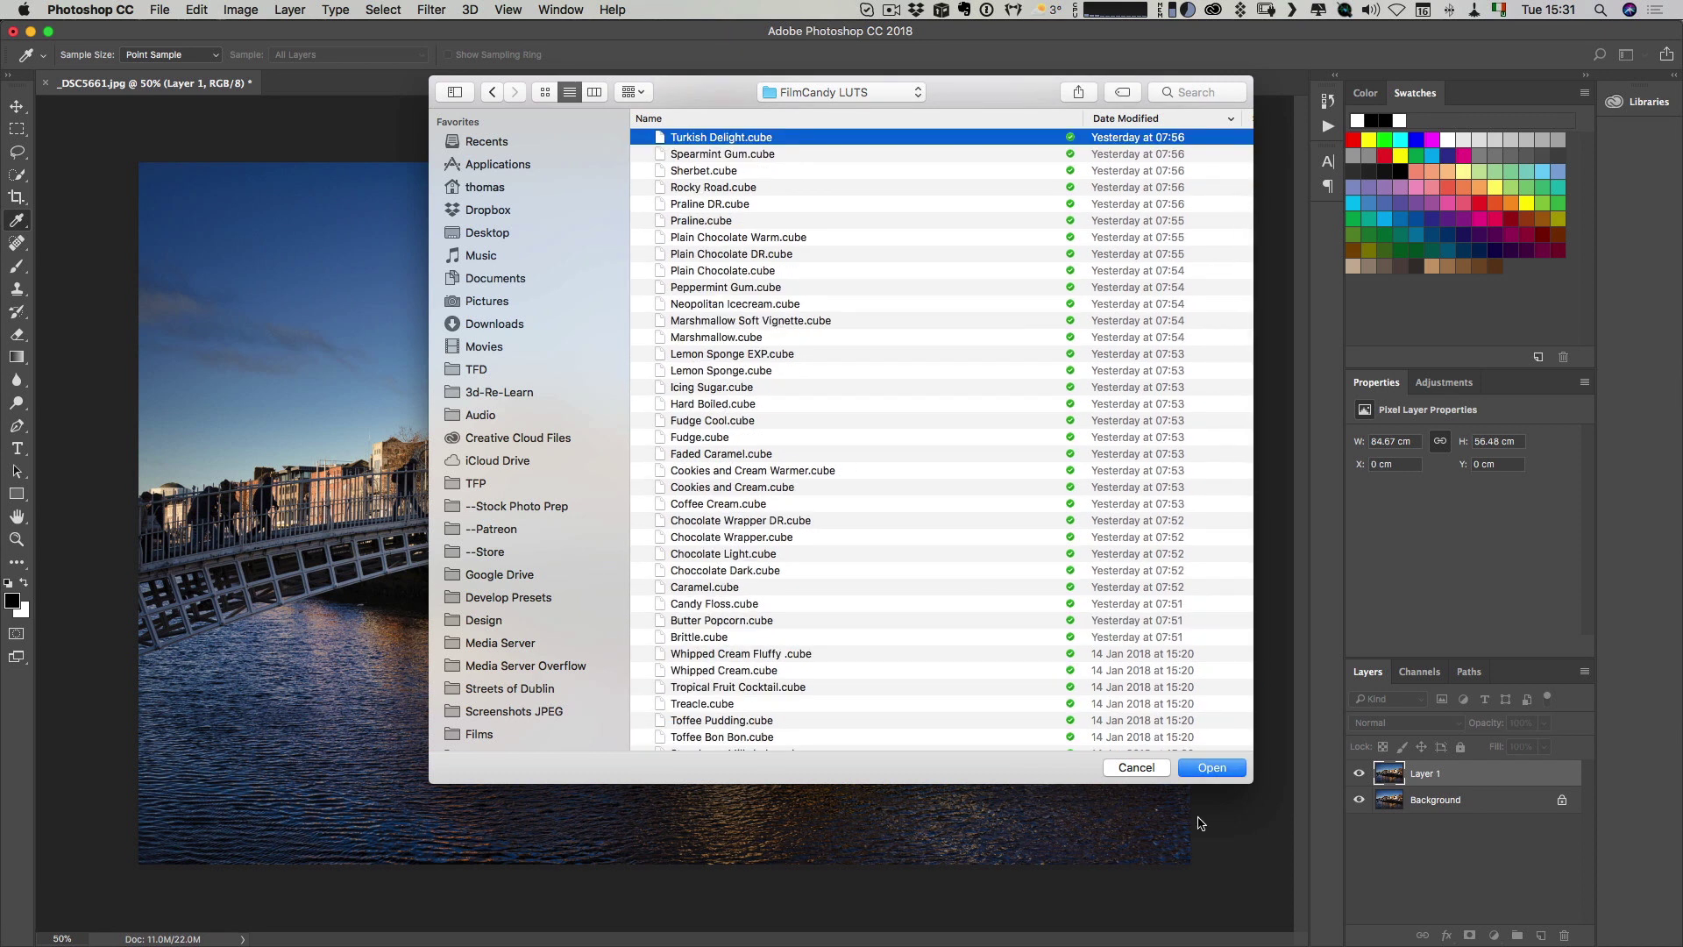
Load Turkish Delight.cube, confirm the Color Lookup, and set Layer 1 opacity to 66%
left_click(1176, 765)
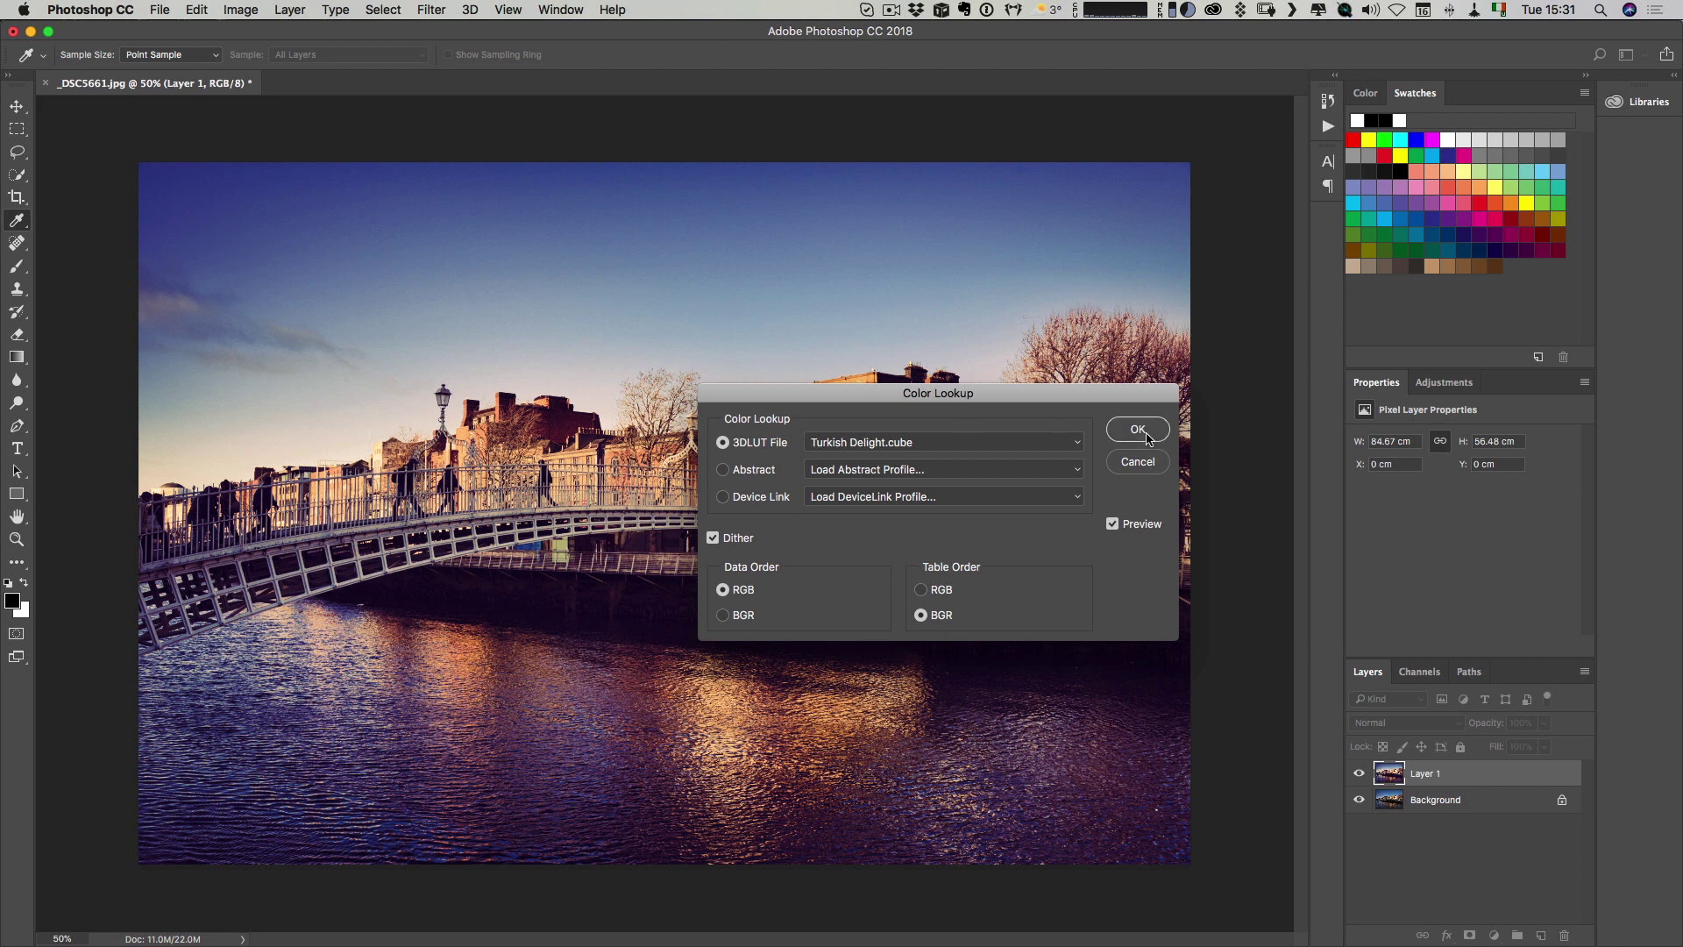
left_click(1144, 433)
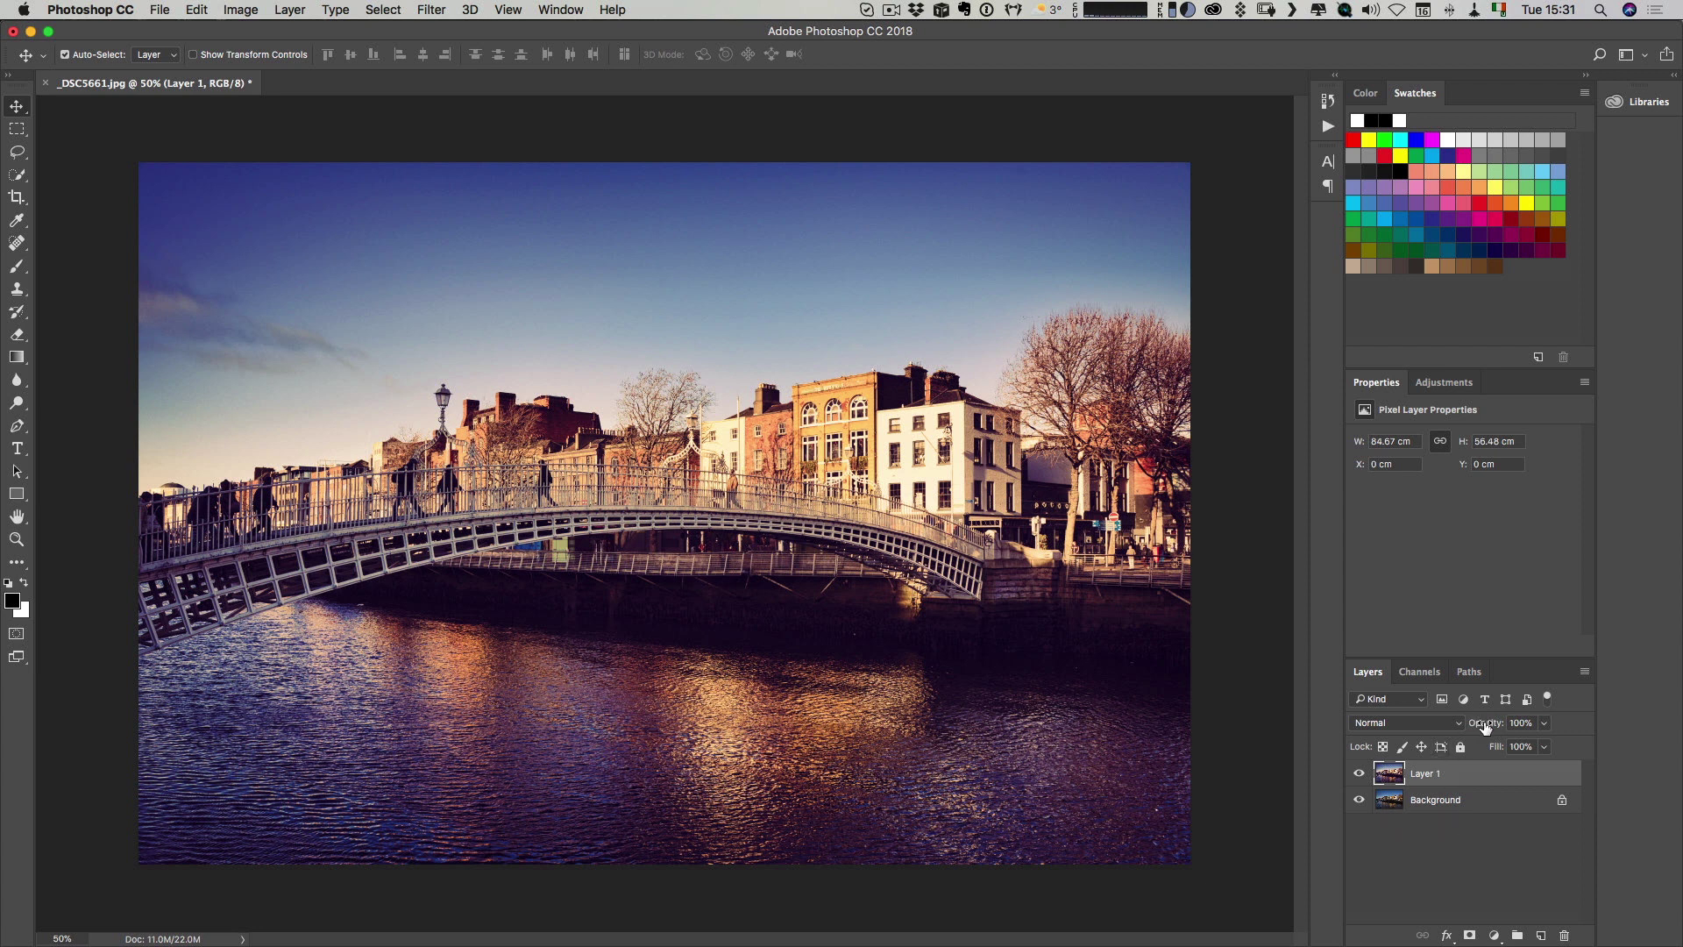
left_click_drag(1484, 726, 1457, 722)
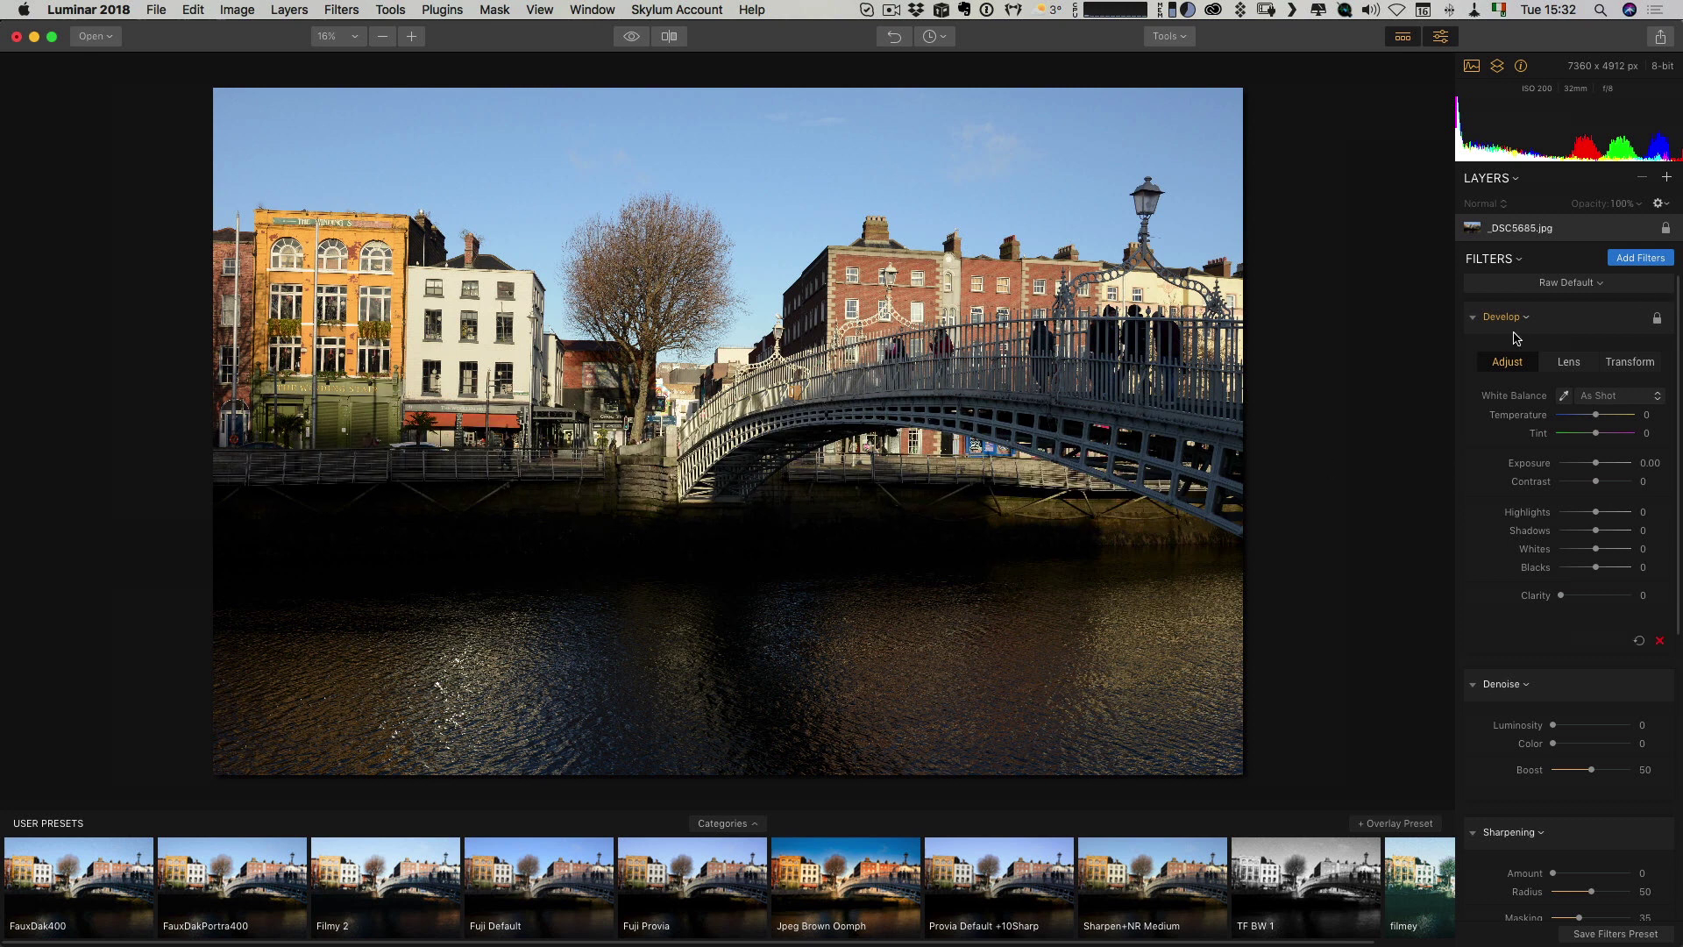
Collapse the Develop, Denoise, Sharpening, Accent and Saturation/Vibrance filter sections
left_click(1474, 318)
left_click(1474, 359)
left_click(1473, 399)
left_click(1474, 440)
left_click(1474, 482)
Delete the existing LUT Mapping filter from _DSC5685.jpg
left_click(1474, 522)
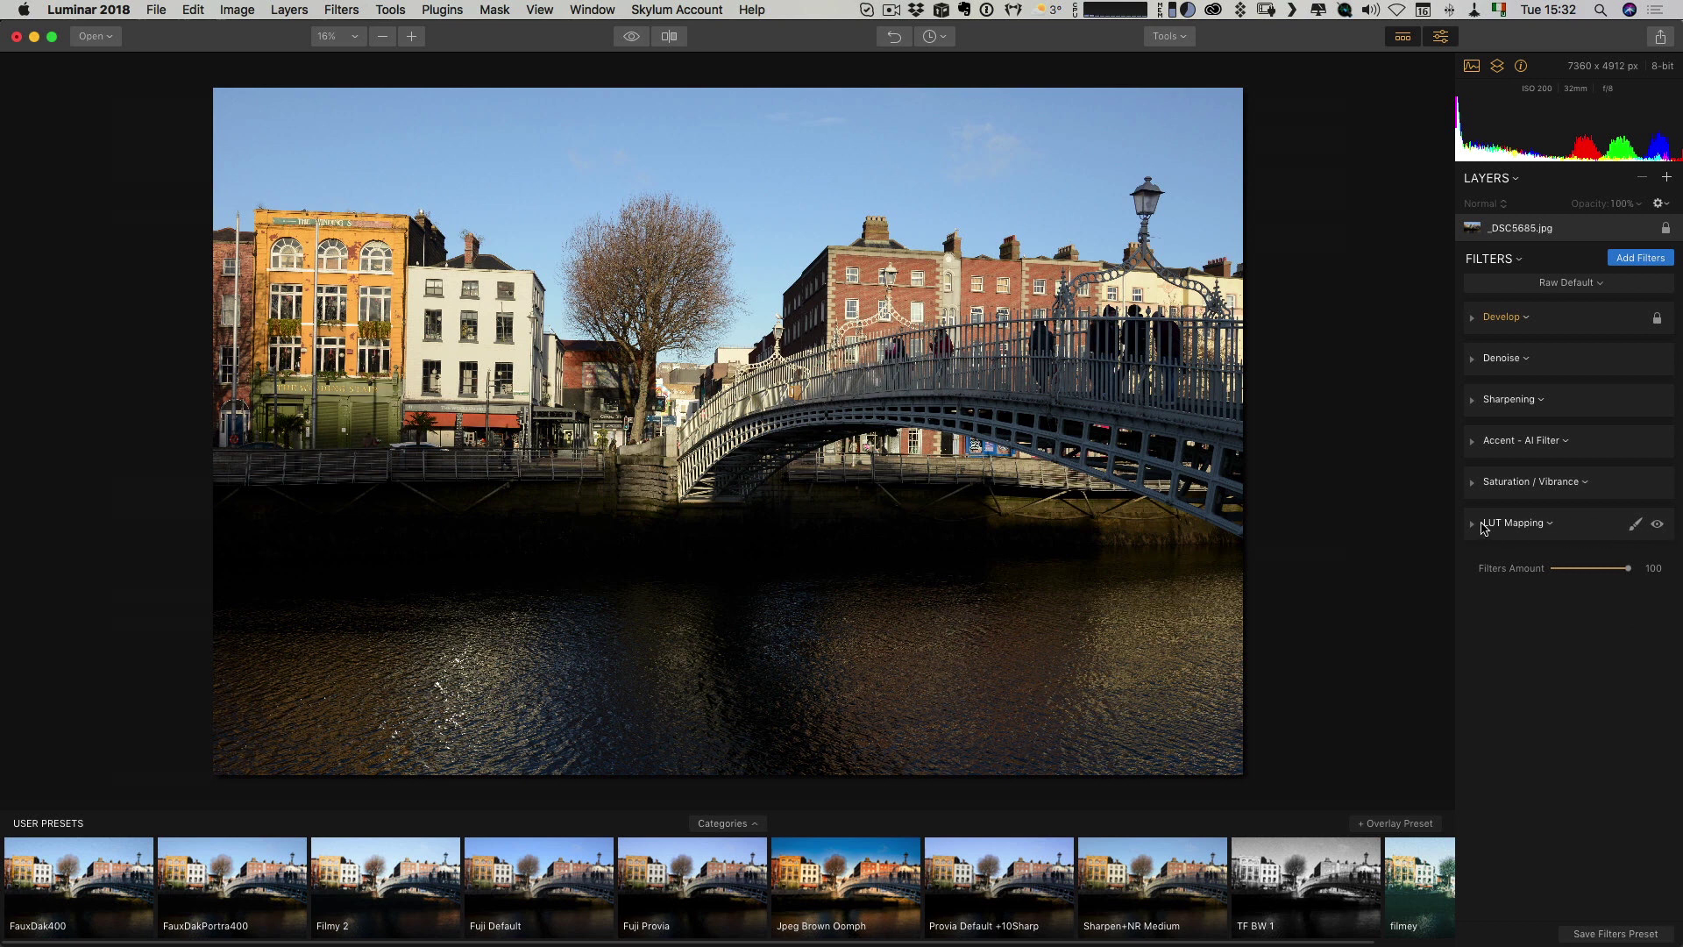
left_click(1475, 524)
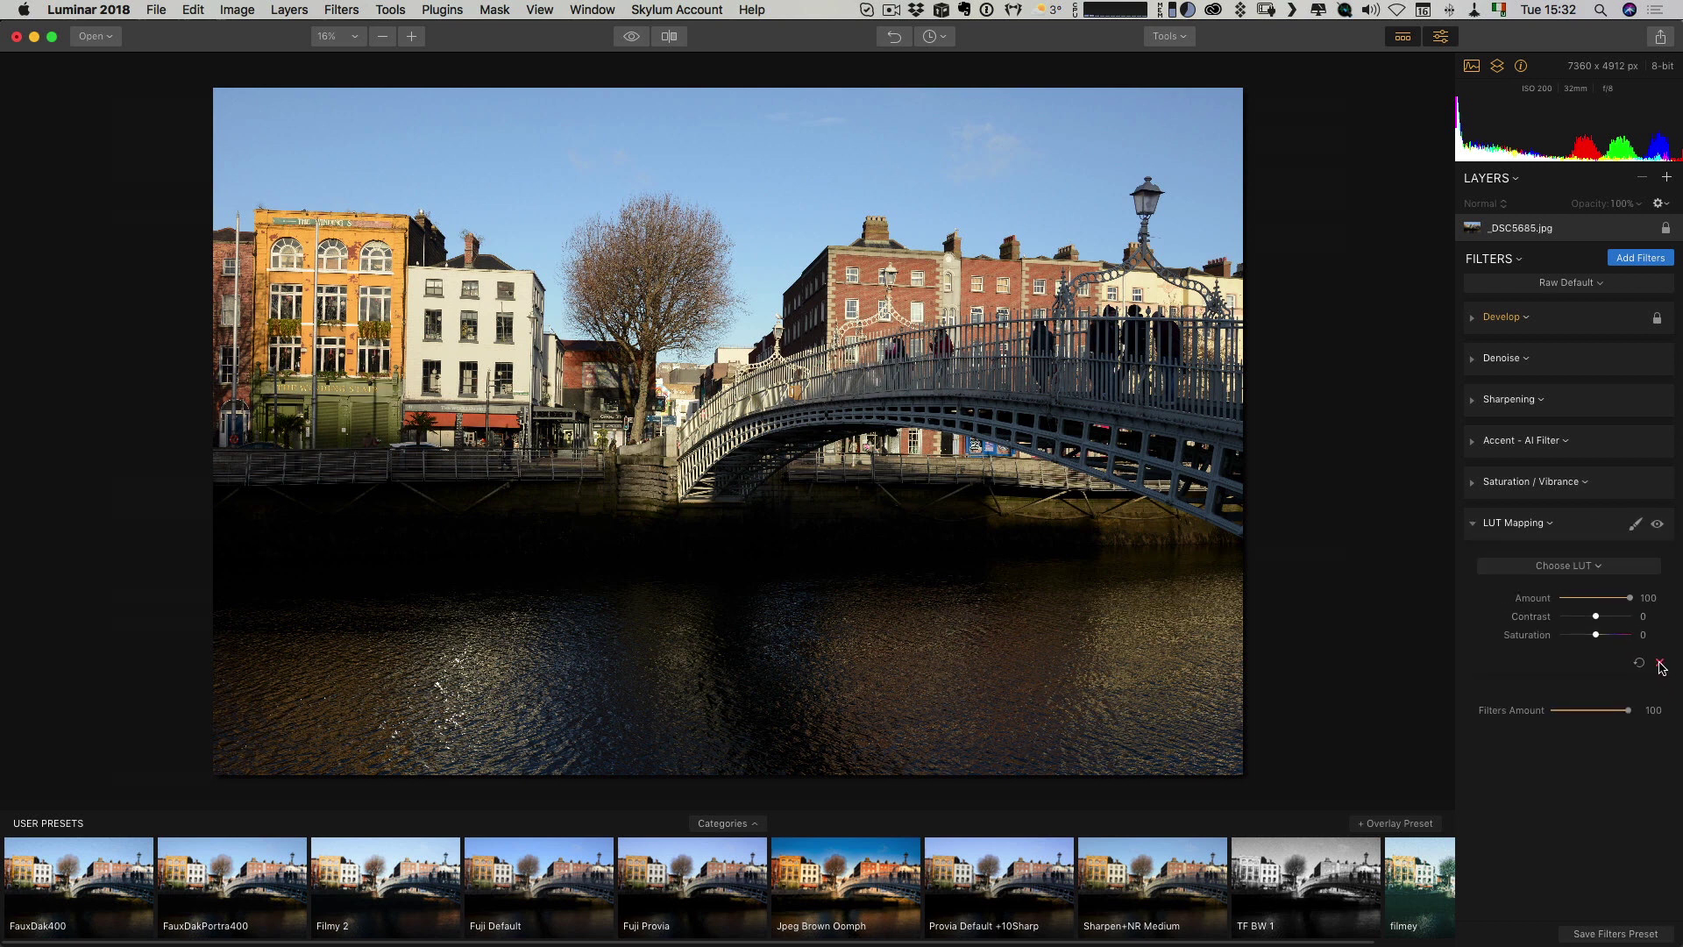
left_click(1659, 666)
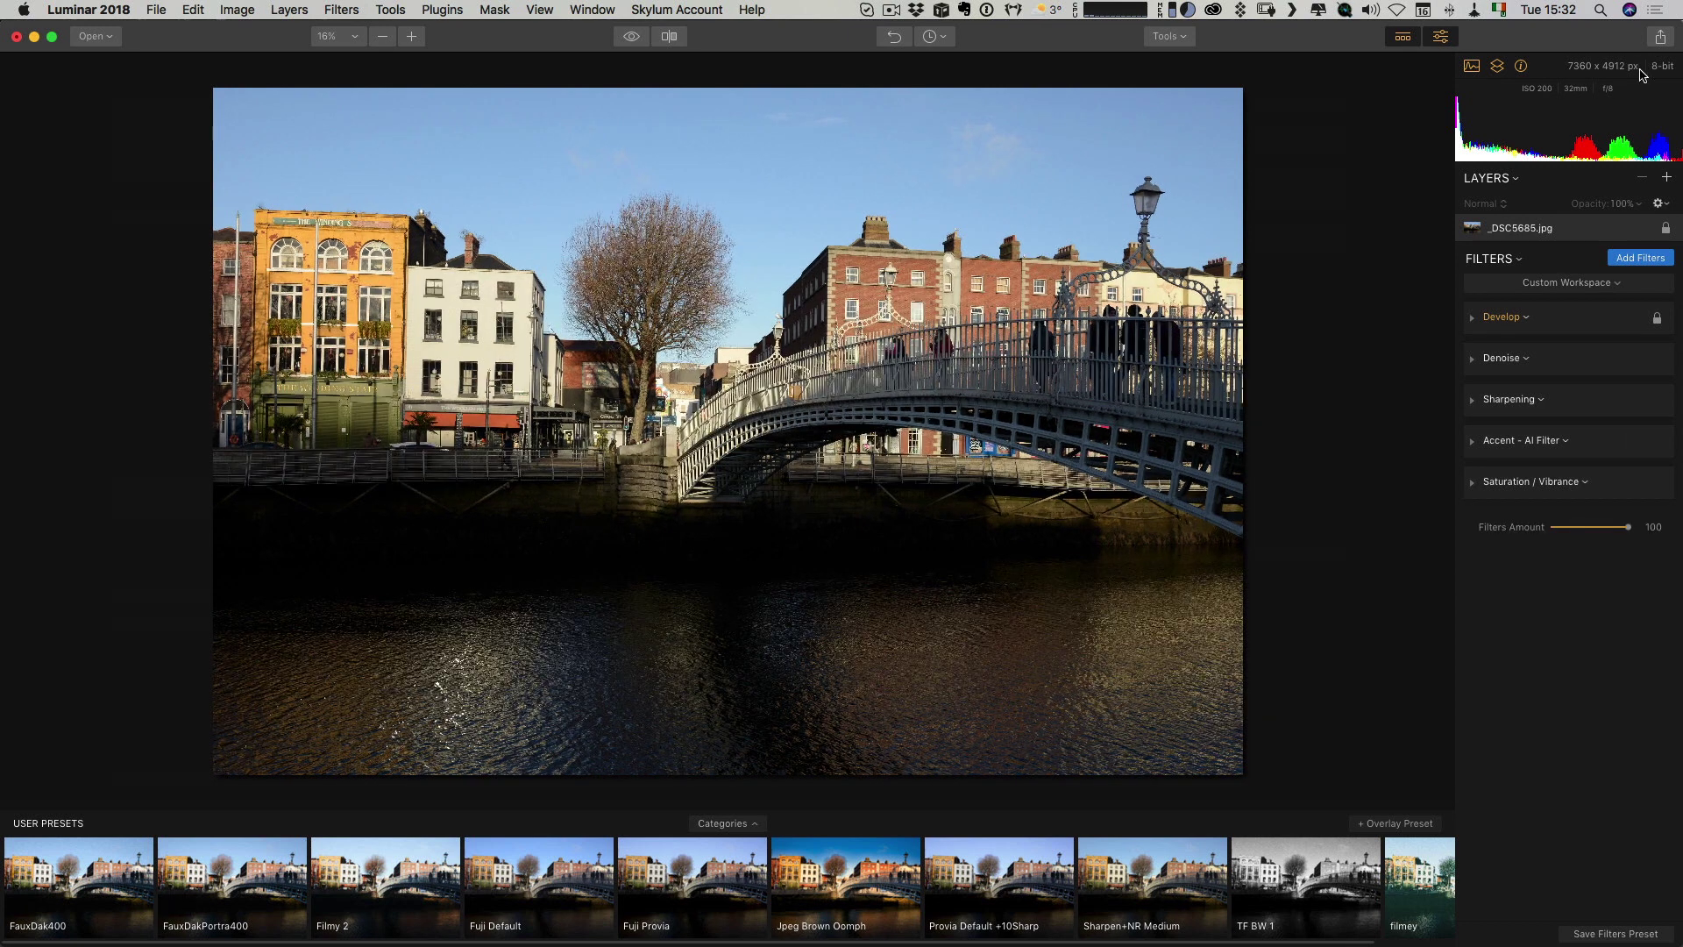
Add a LUT Mapping filter from the Professional category and open its Choose LUT list
left_click(1629, 258)
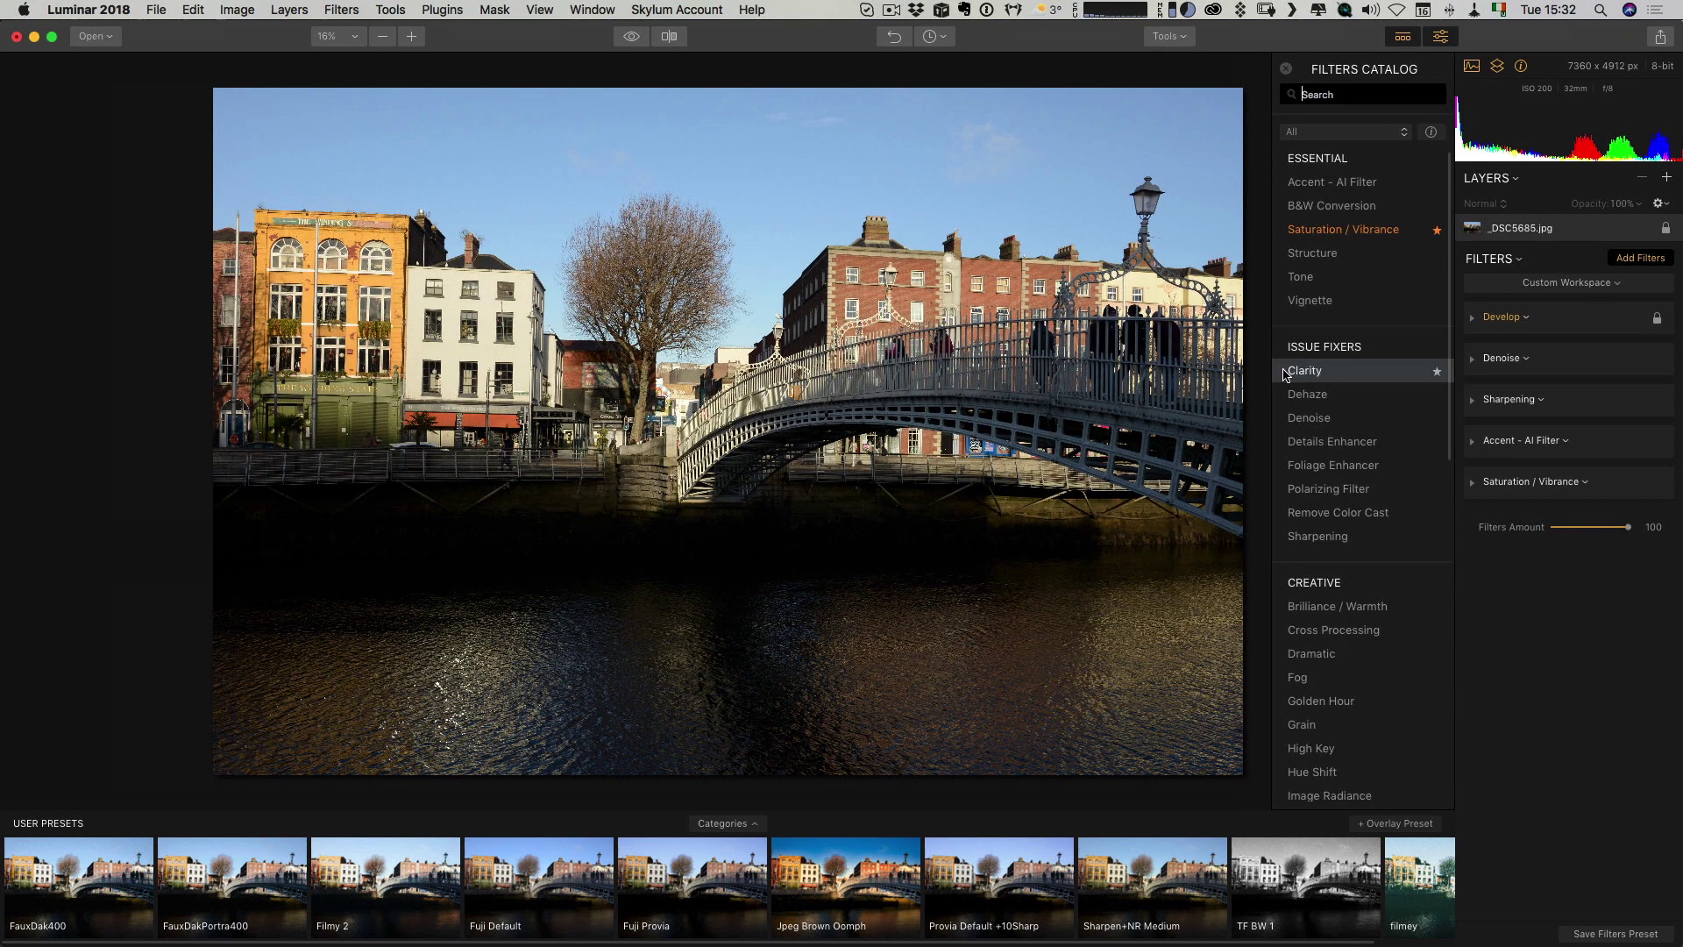
scroll(1351, 471, "down", 15)
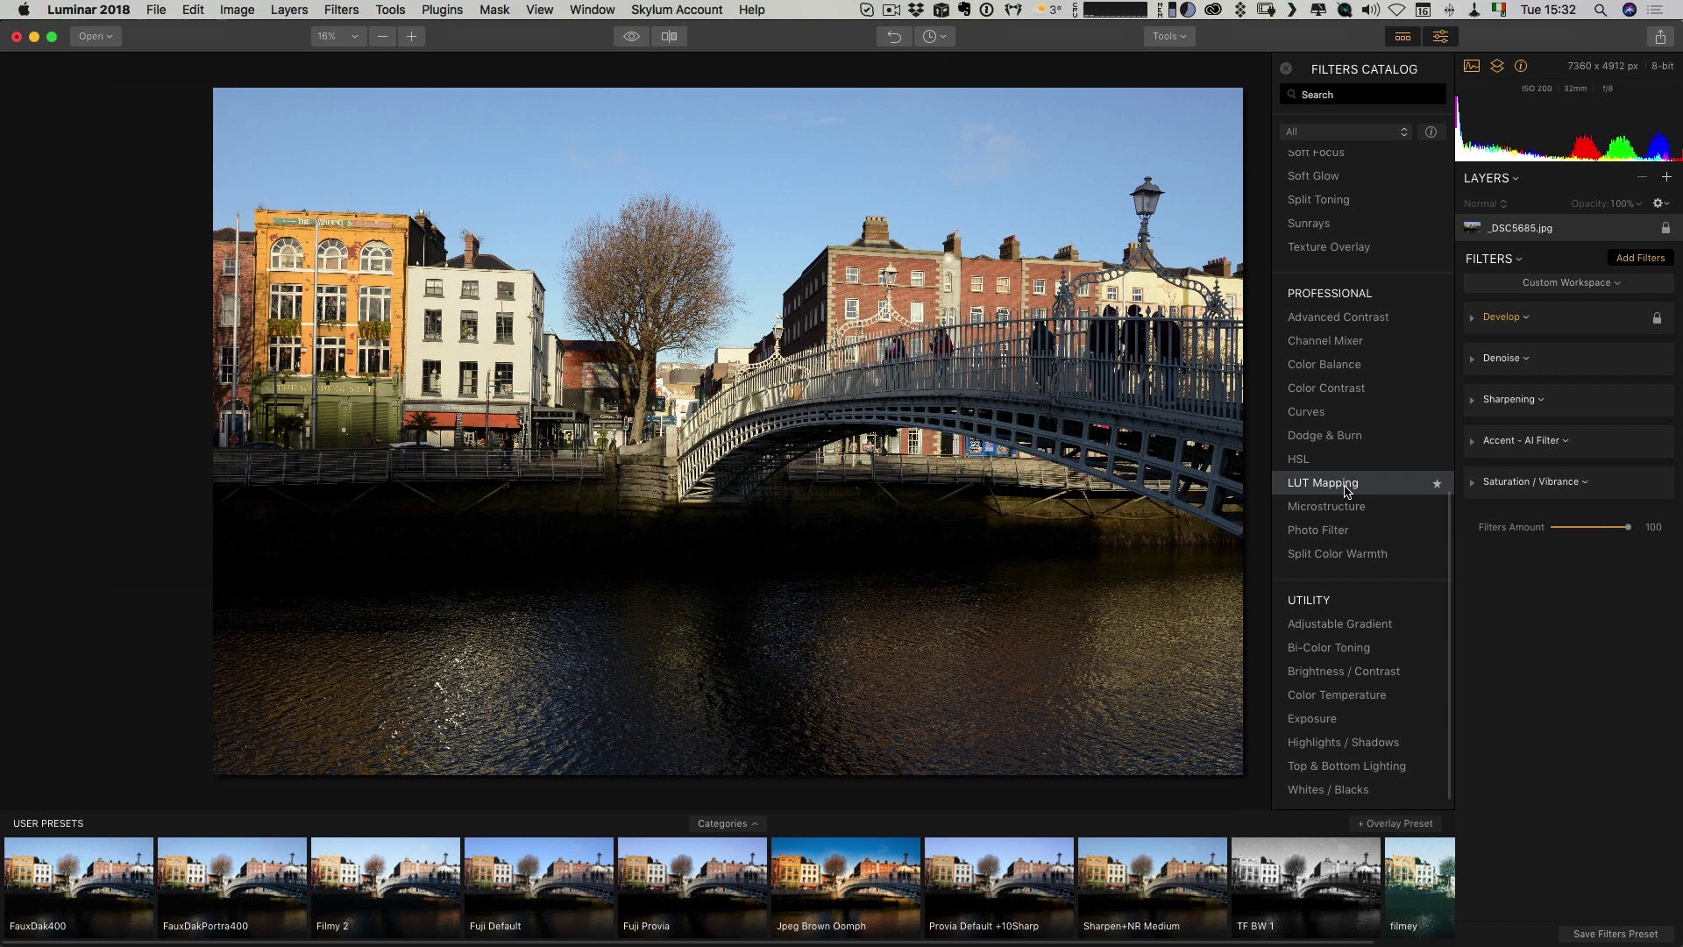
left_click(1347, 491)
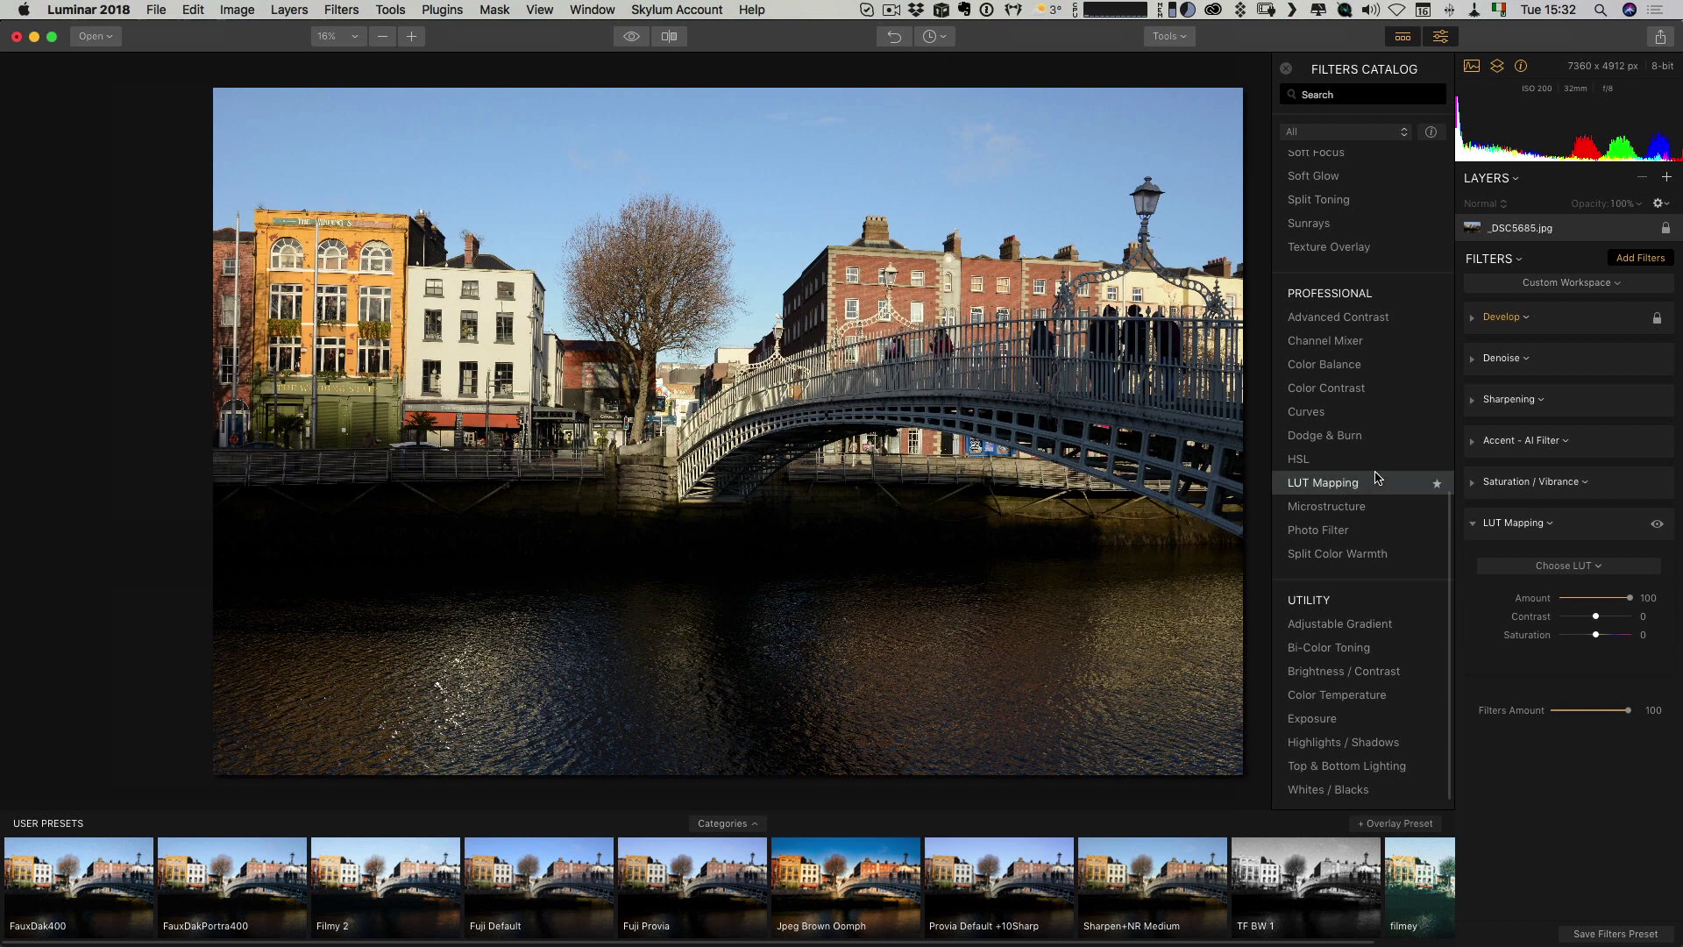
left_click(1574, 567)
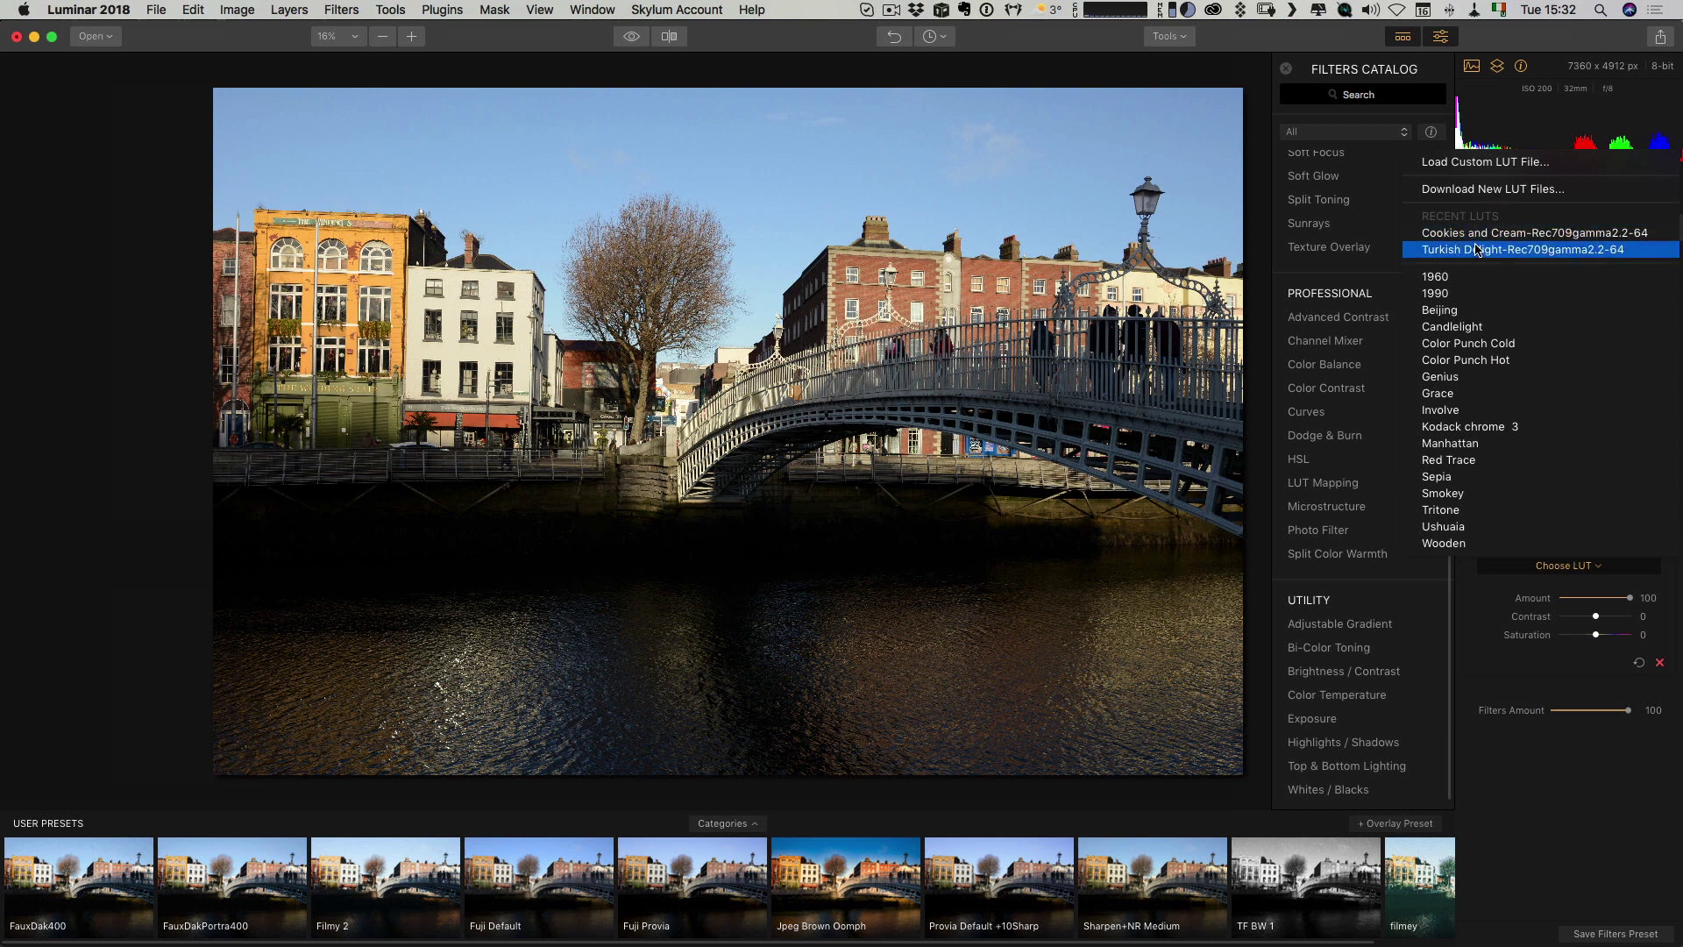
Load Cookies and Cream.cube from the FilmCandy LUTS folder as a custom LUT
left_click(1470, 165)
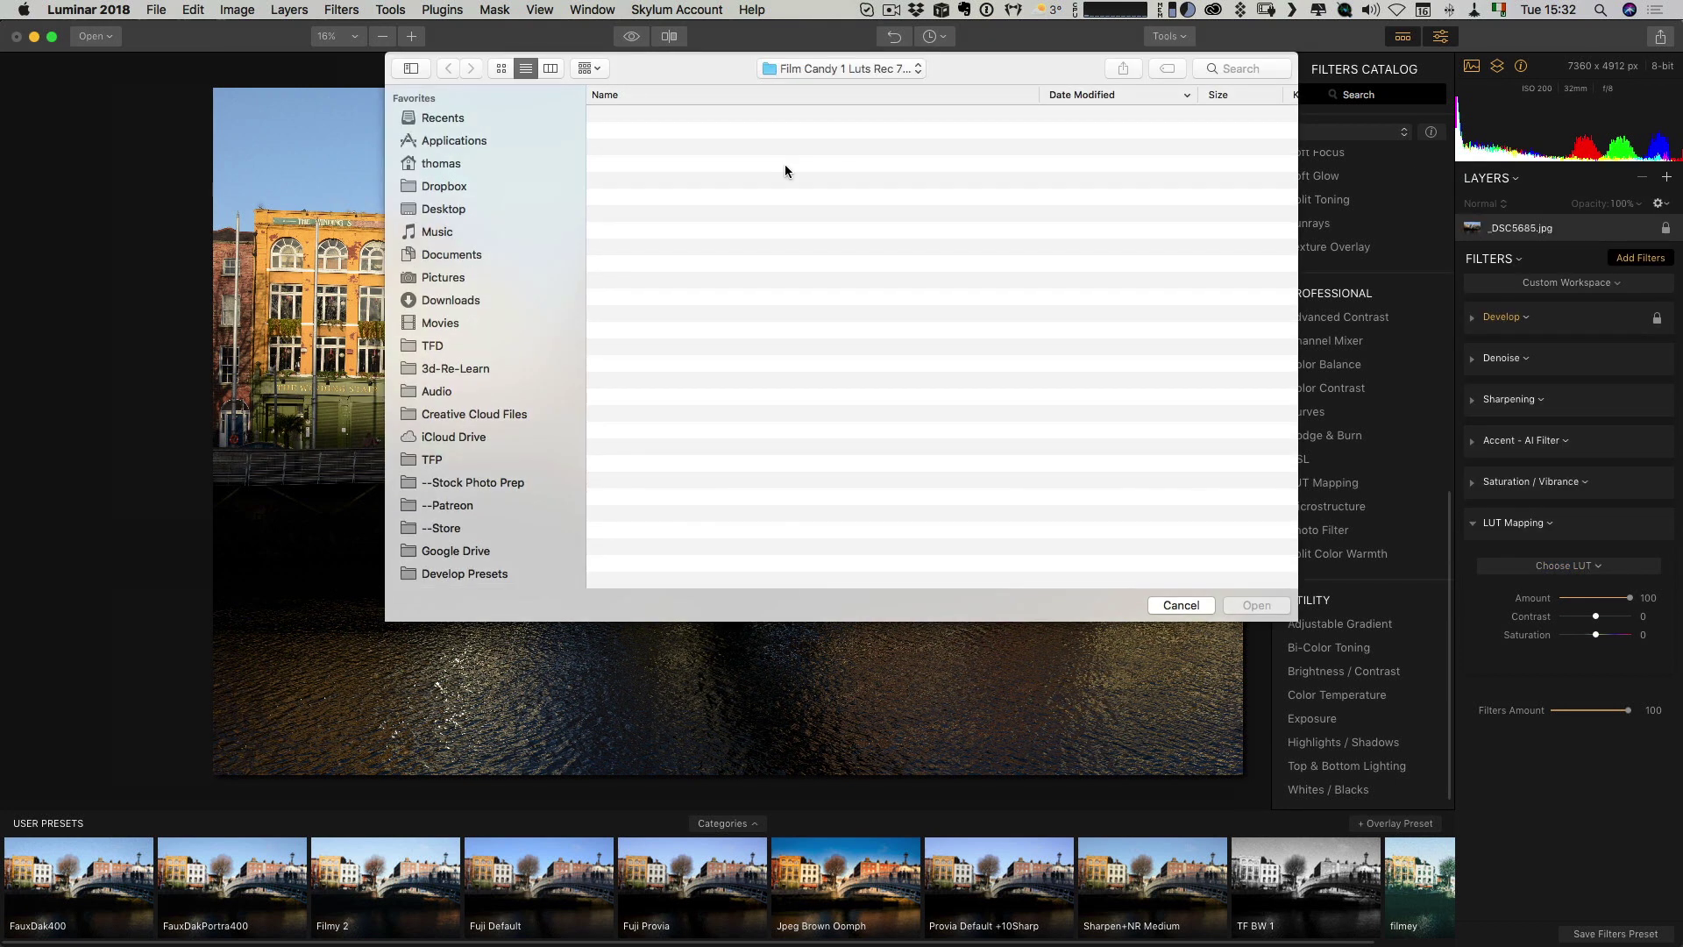
left_click(807, 70)
left_click(800, 89)
double_click(691, 118)
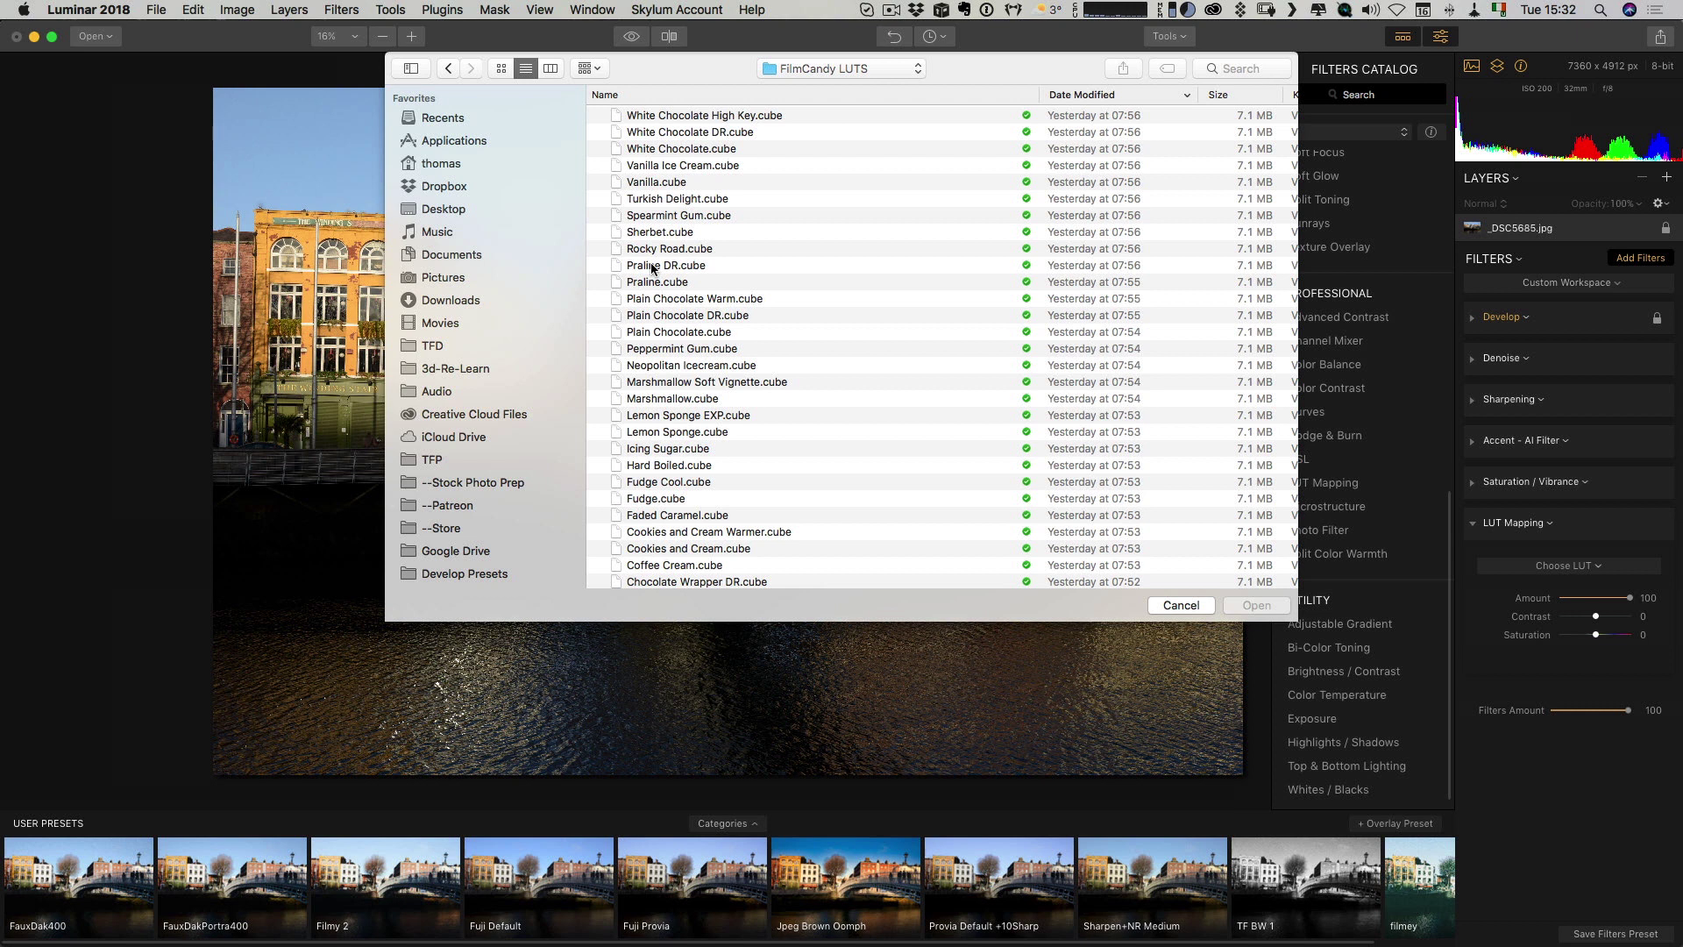
scroll(653, 268, "down", 8)
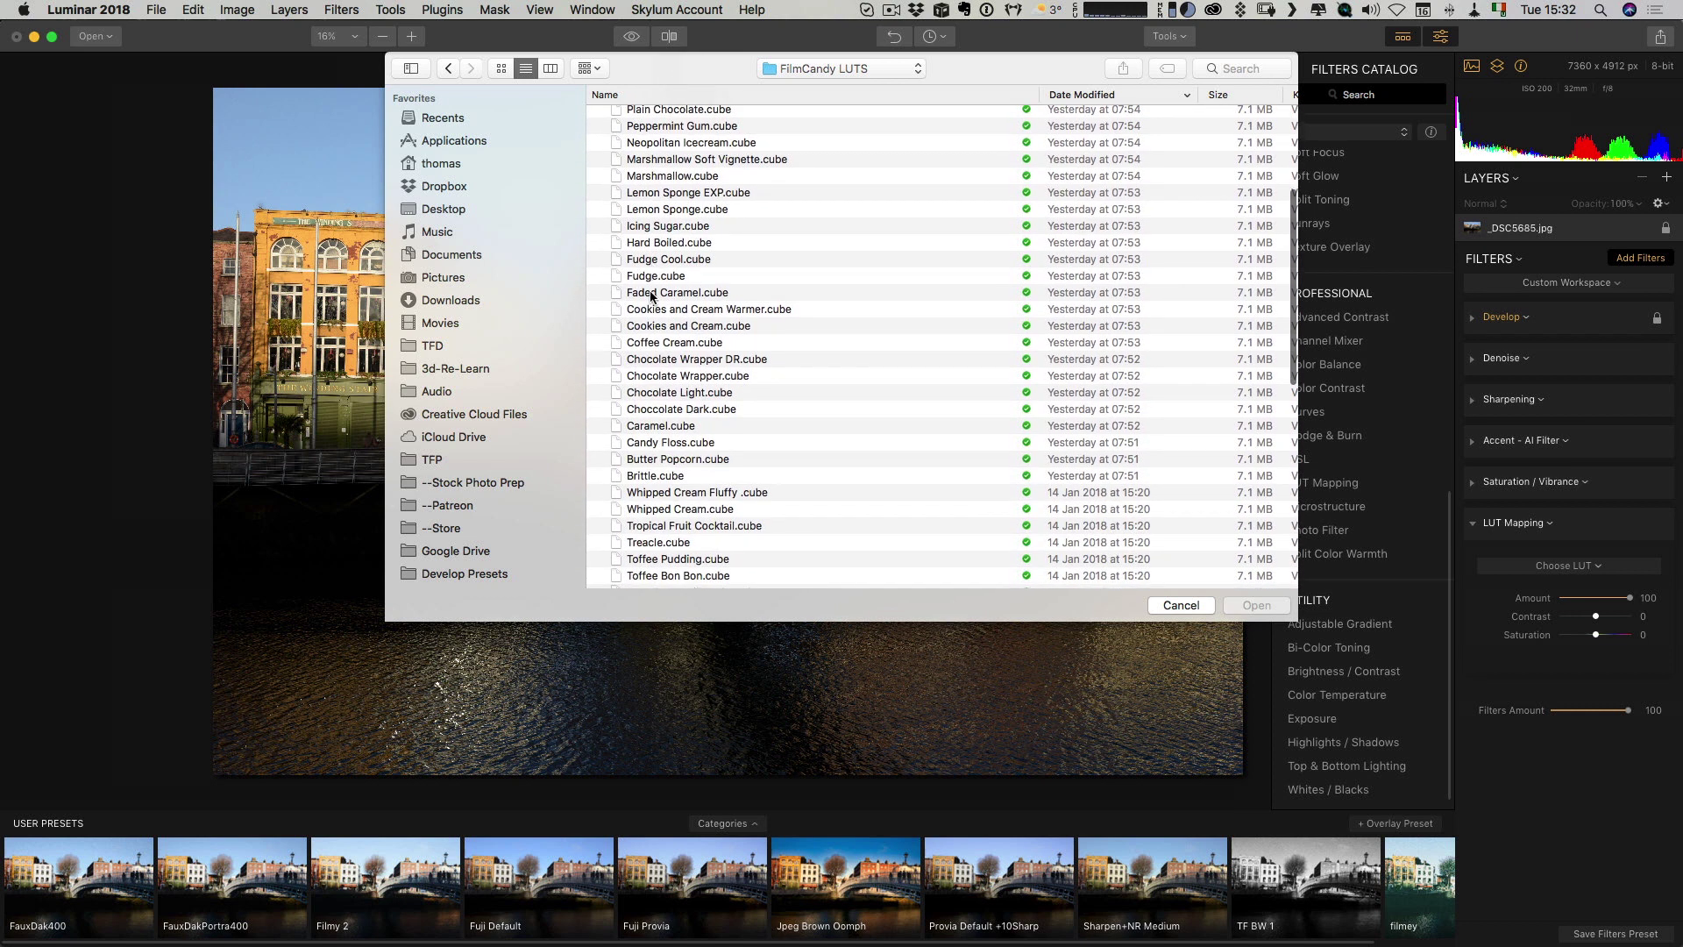
double_click(672, 327)
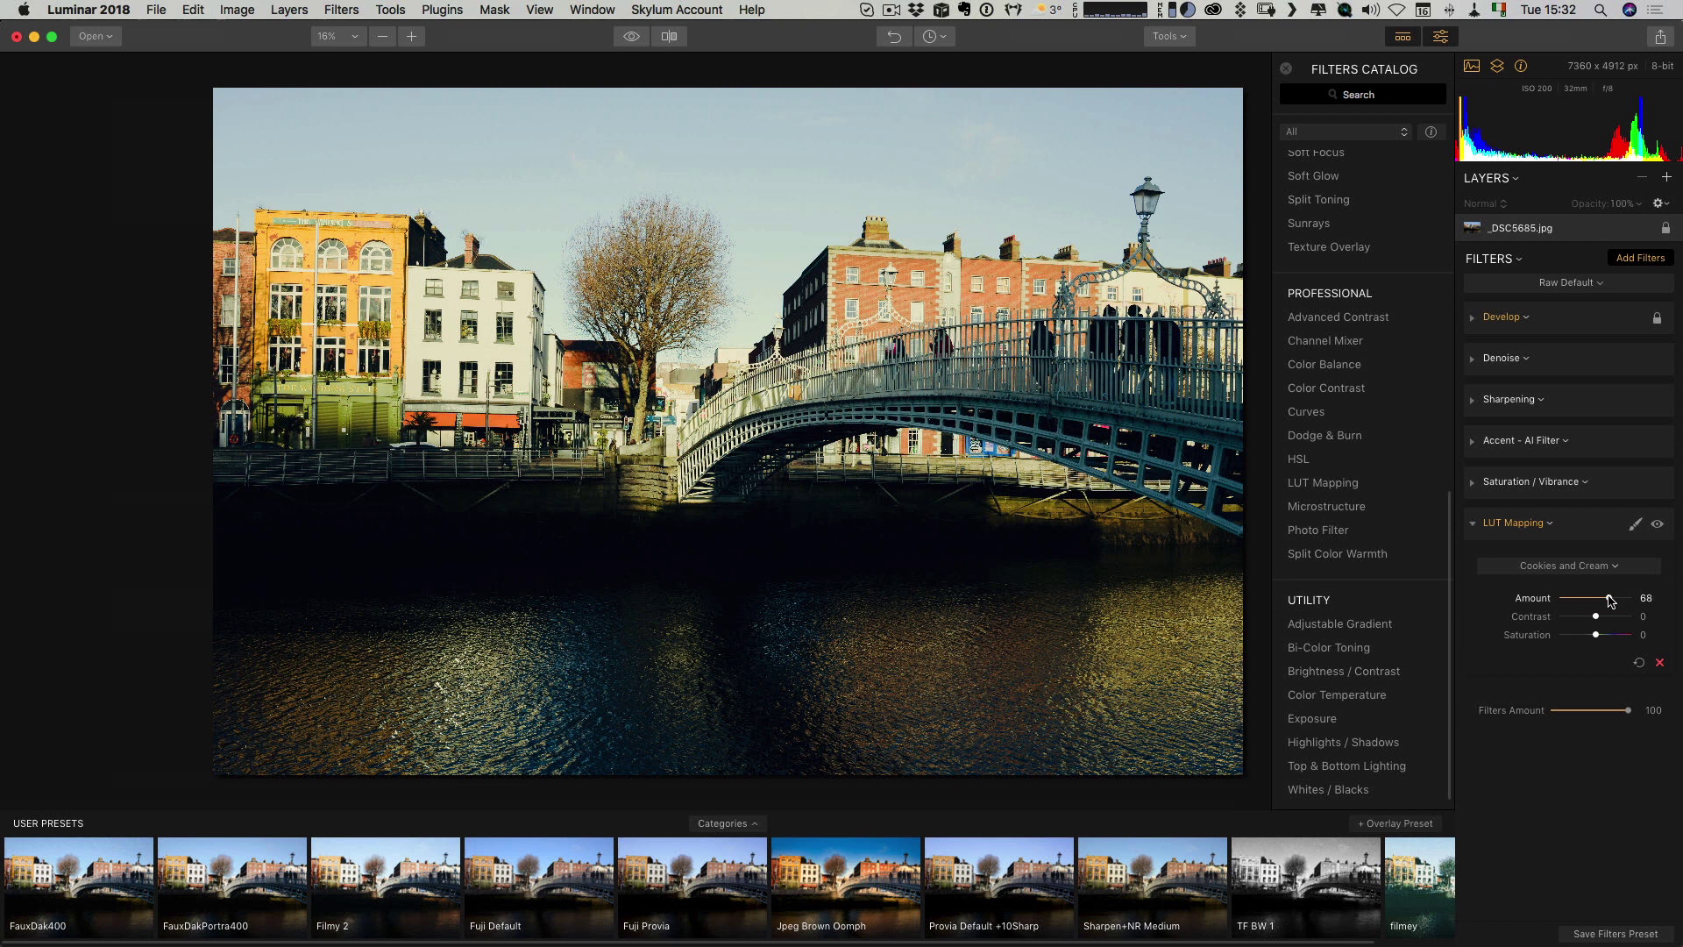
Switch the LUT to White Chocolate with Amount 41 and Contrast raised to 17
left_click_drag(1608, 598, 1591, 599)
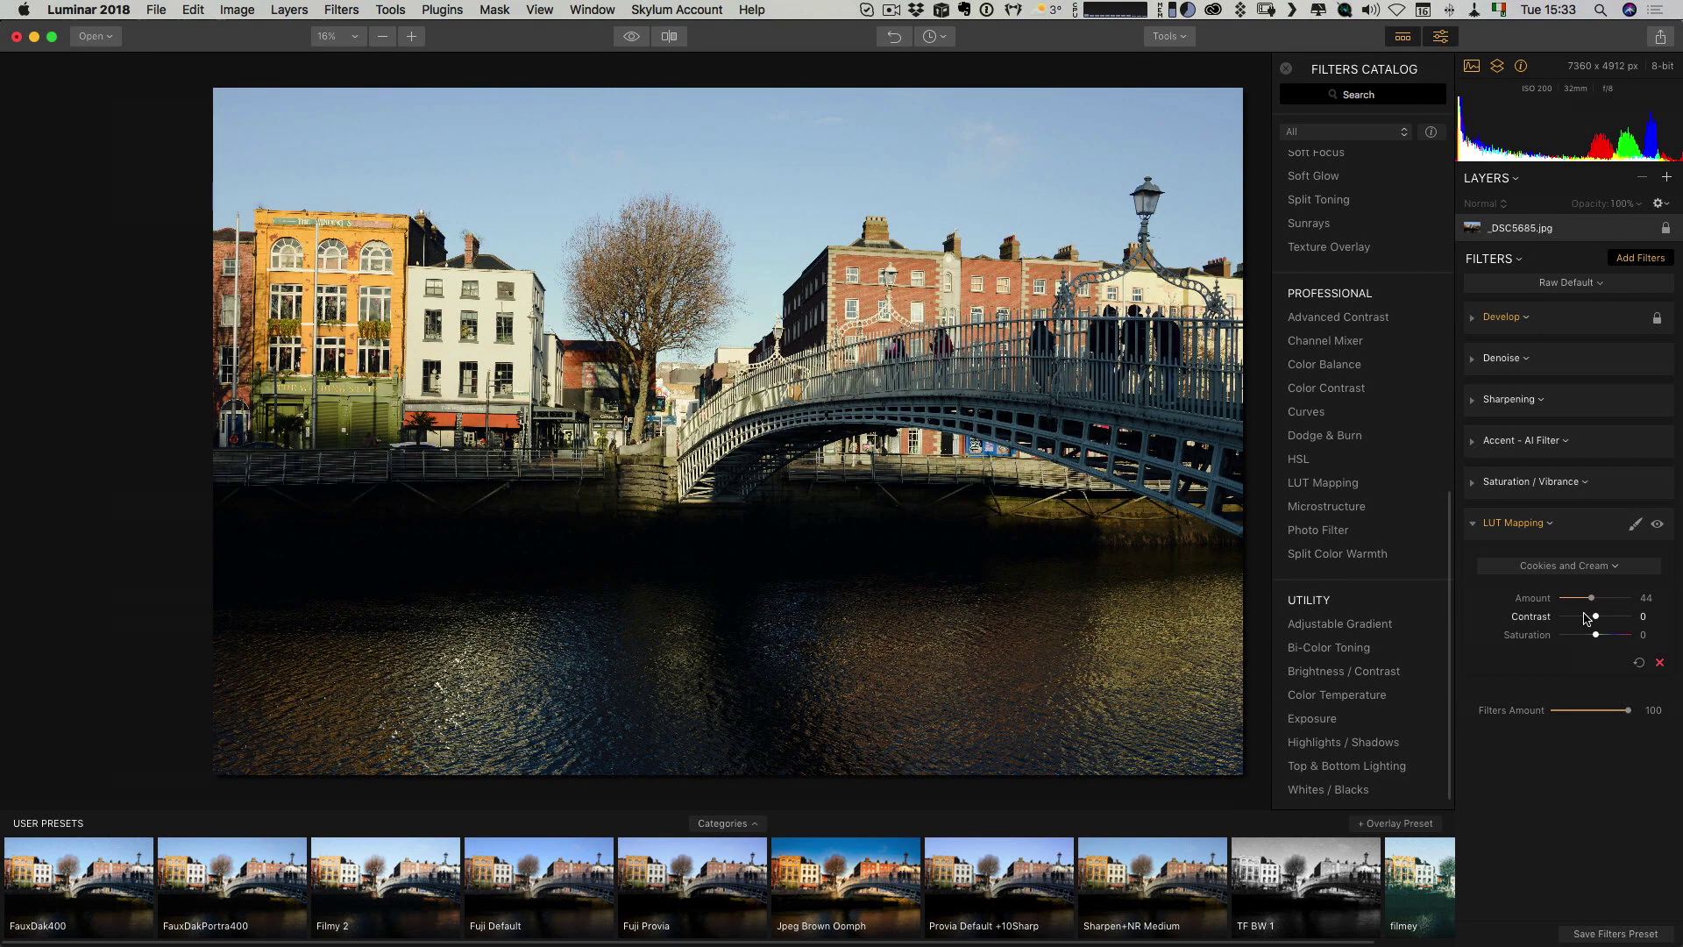
mouse_move(1595, 617)
left_mouse_down()
mouse_move(1615, 619)
mouse_move(1601, 634)
left_mouse_up()
left_click_drag(1592, 600, 1627, 599)
left_click(1566, 566)
left_click(1565, 583)
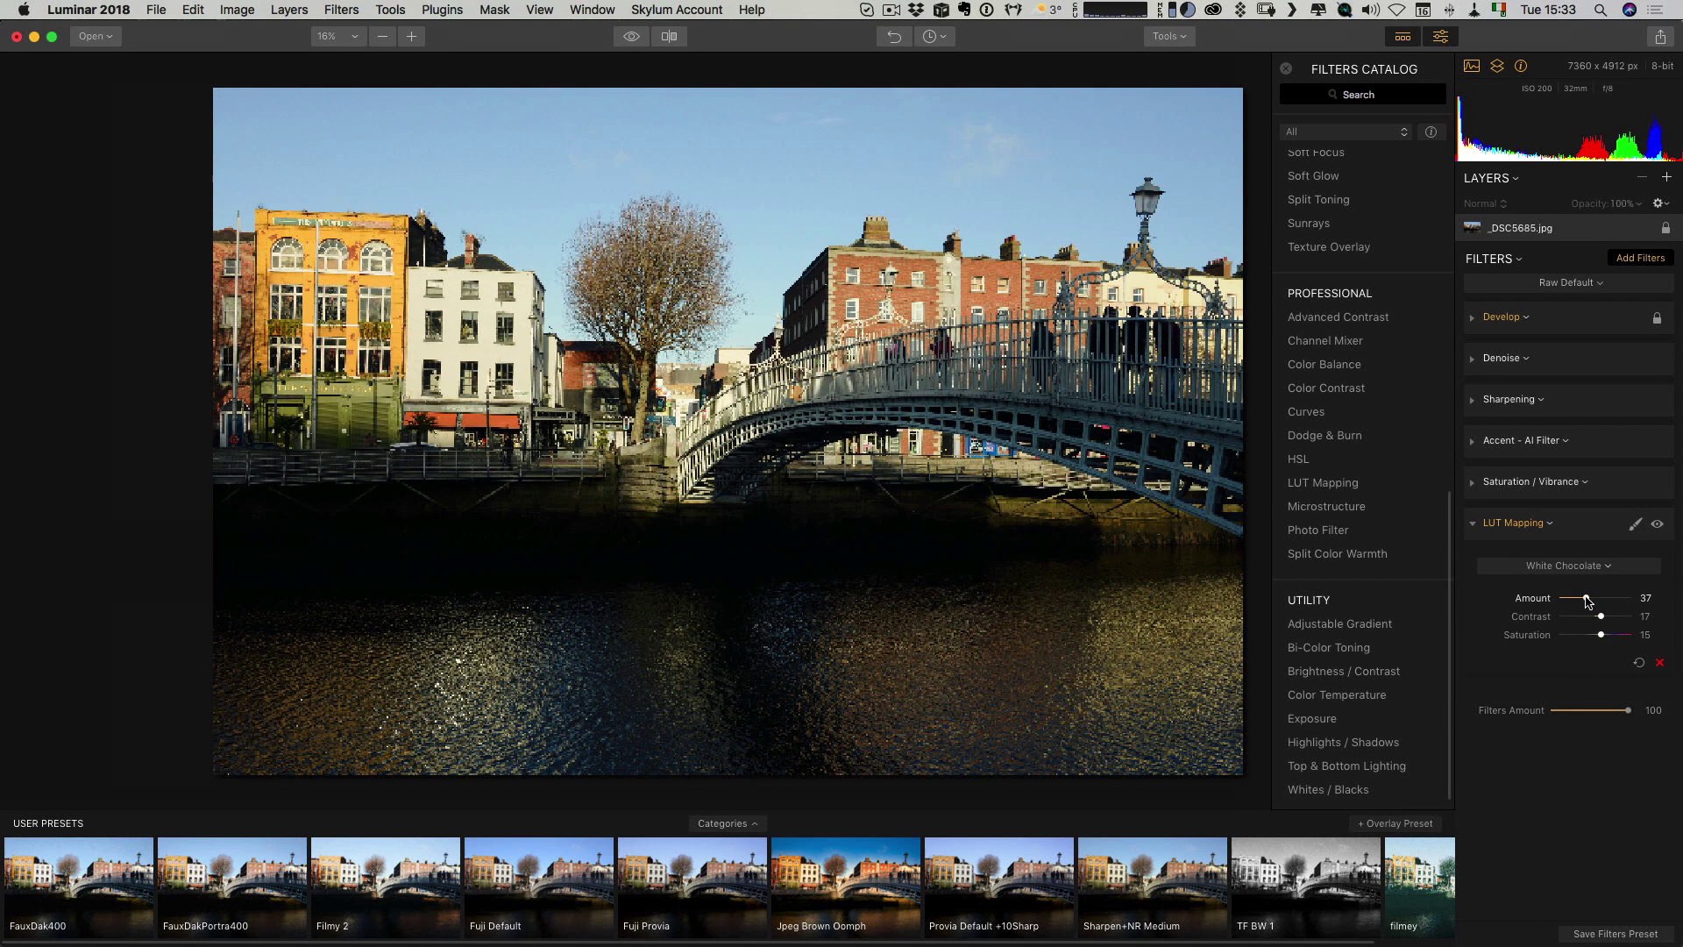
left_click(1589, 599)
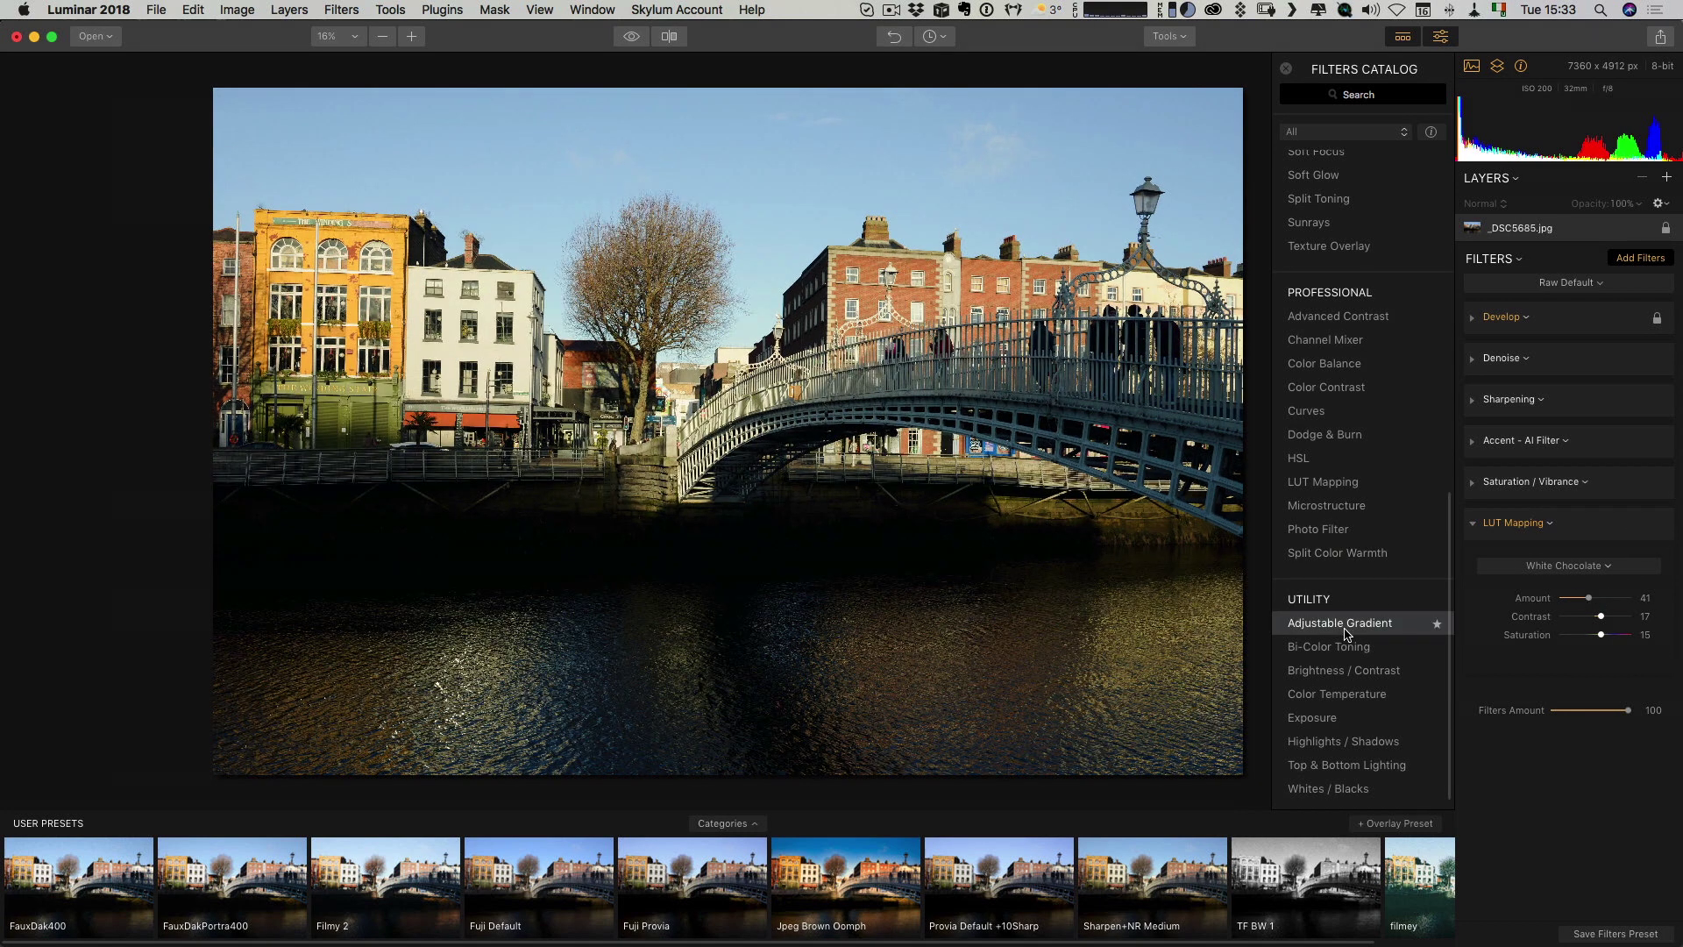
Add a second LUT Mapping filter and load Chocolate Wrapper DR.cube into it
left_click(1330, 483)
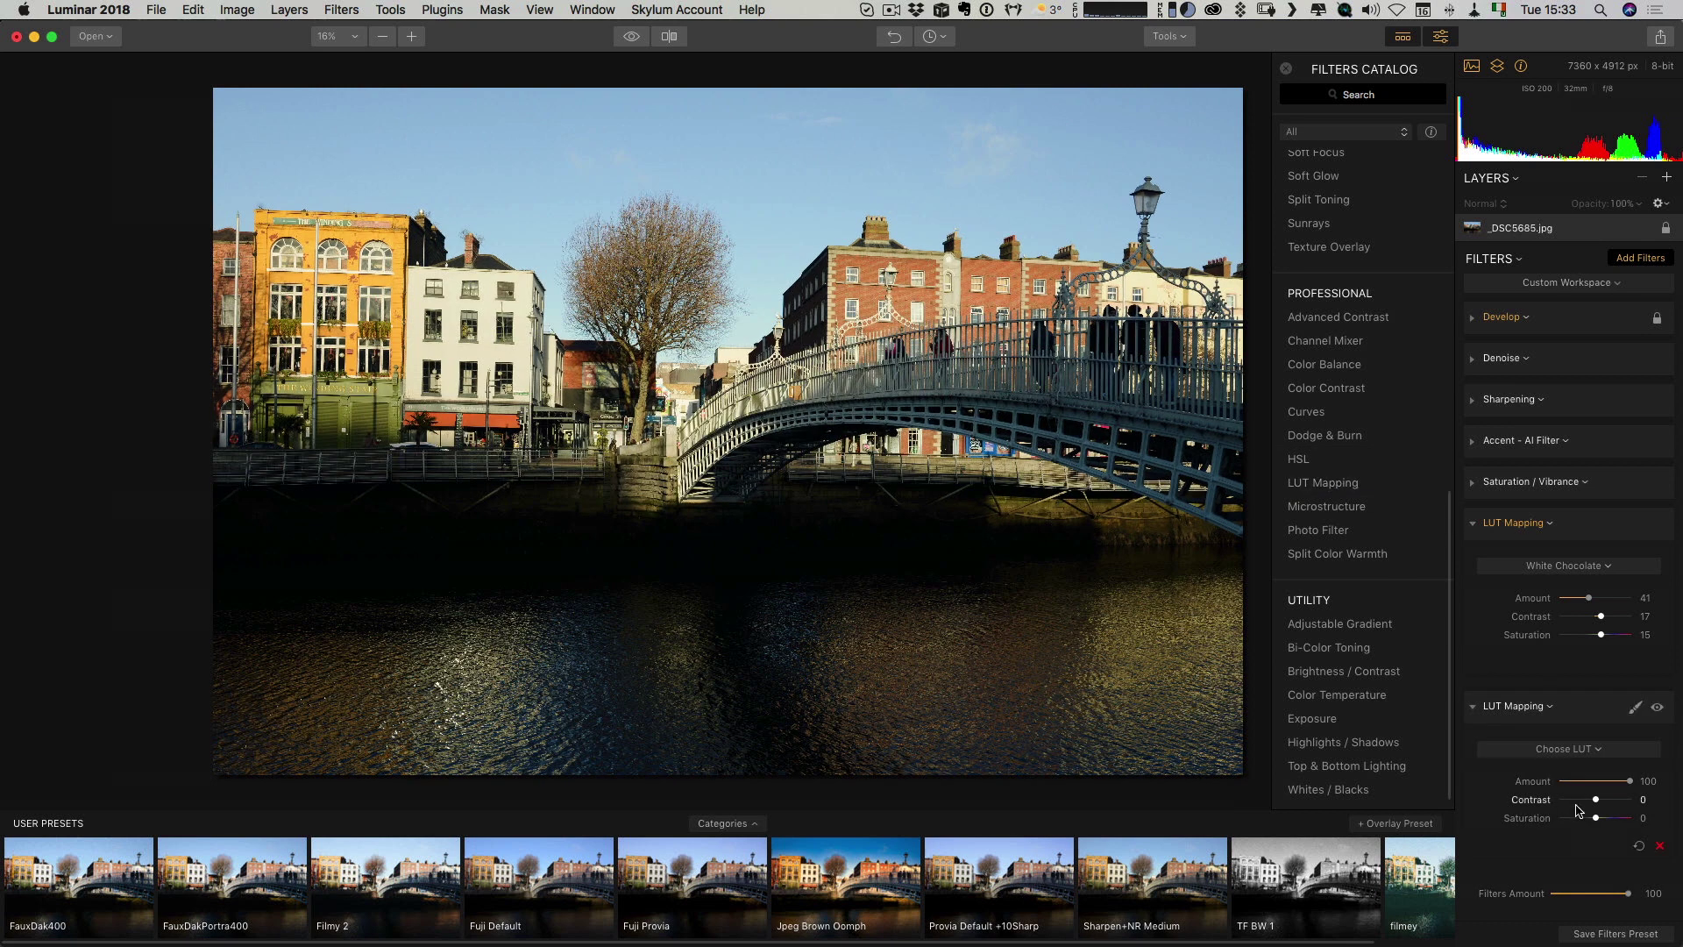
left_click(1588, 752)
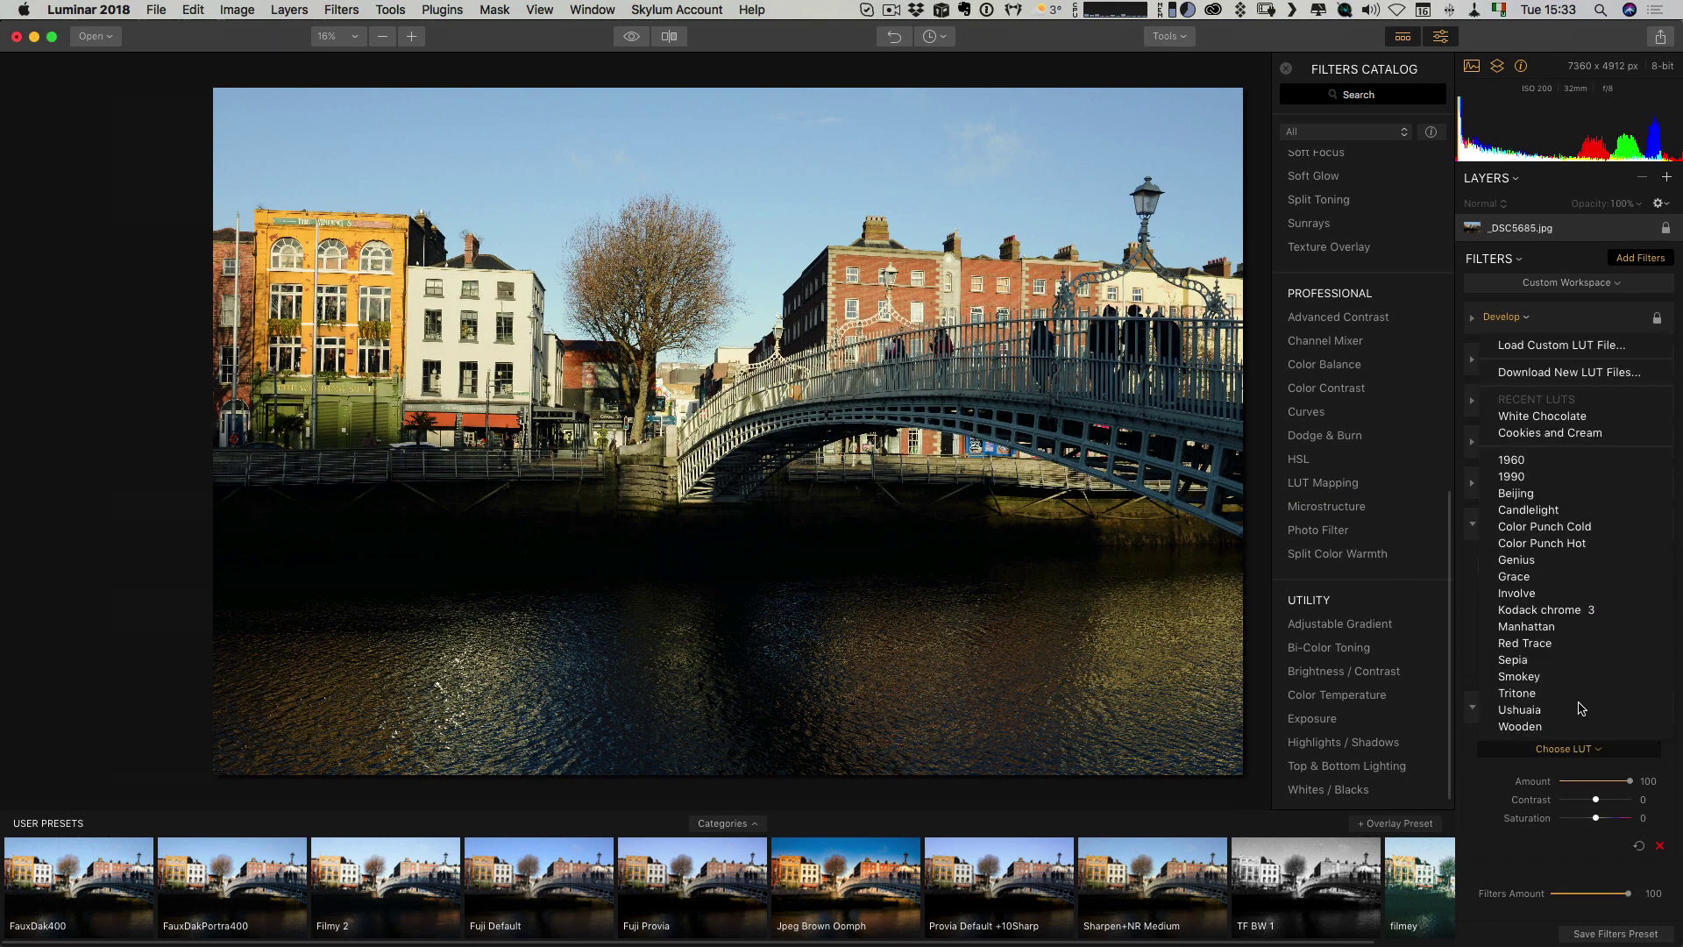
left_click(1536, 351)
scroll(697, 337, "down", 3)
scroll(697, 337, "down", 1)
scroll(680, 344, "down", 5)
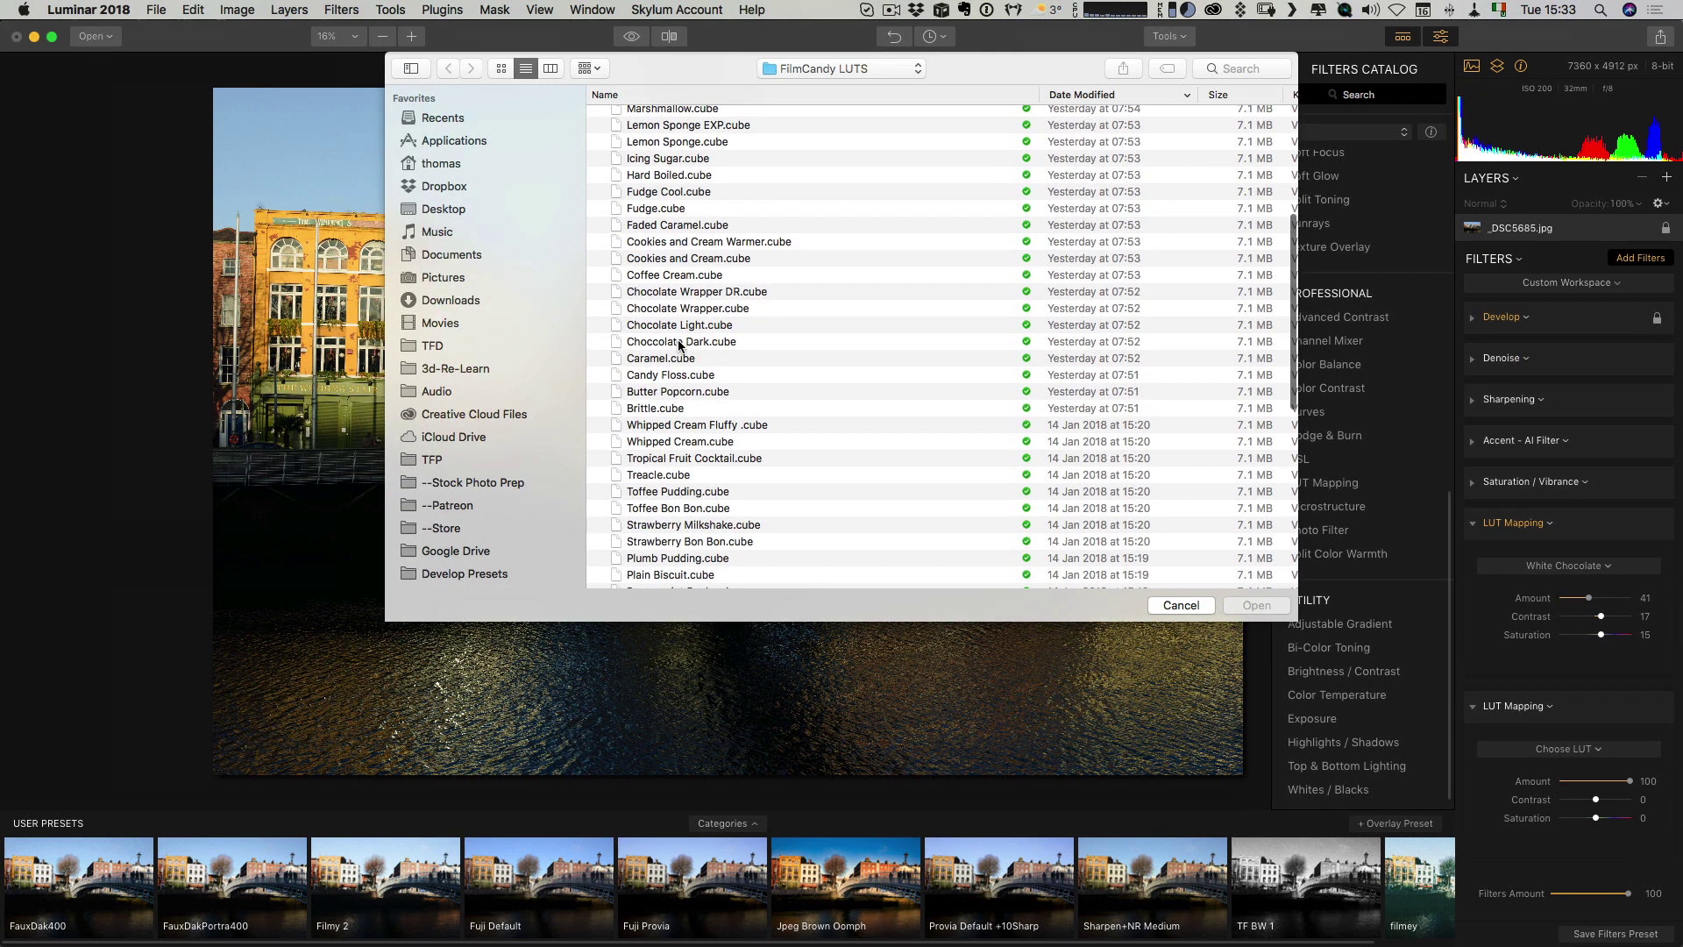
double_click(677, 292)
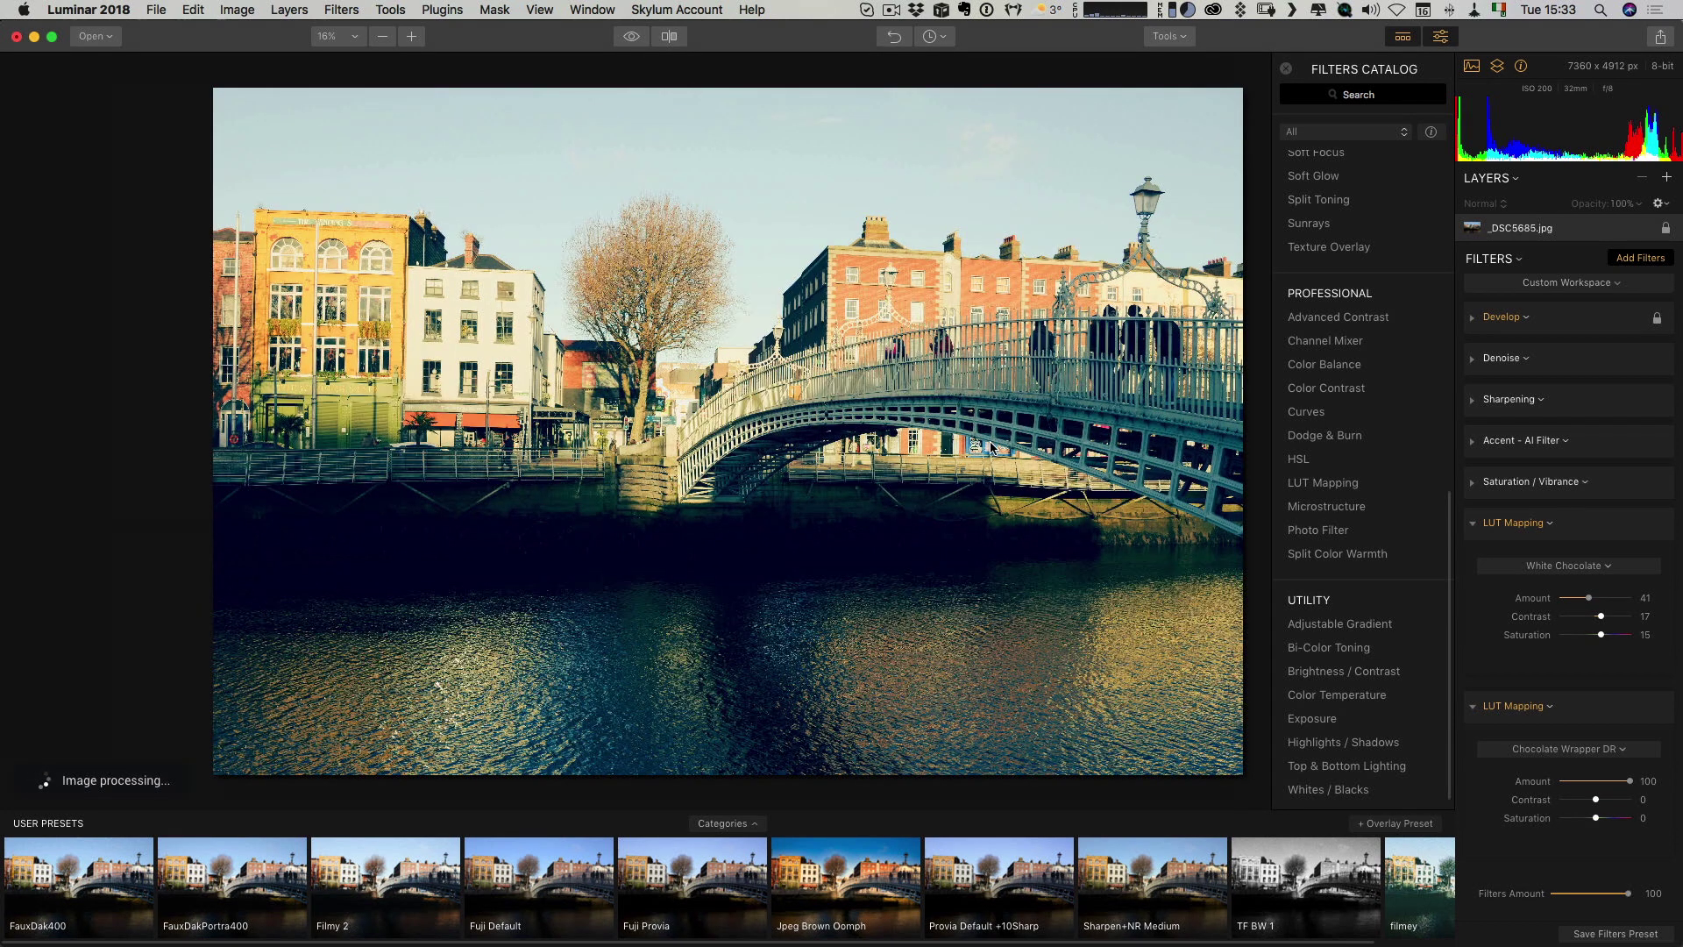
Hide the White Chocolate filter and set the second LUT's Amount to 98
left_click_drag(1629, 780, 1608, 782)
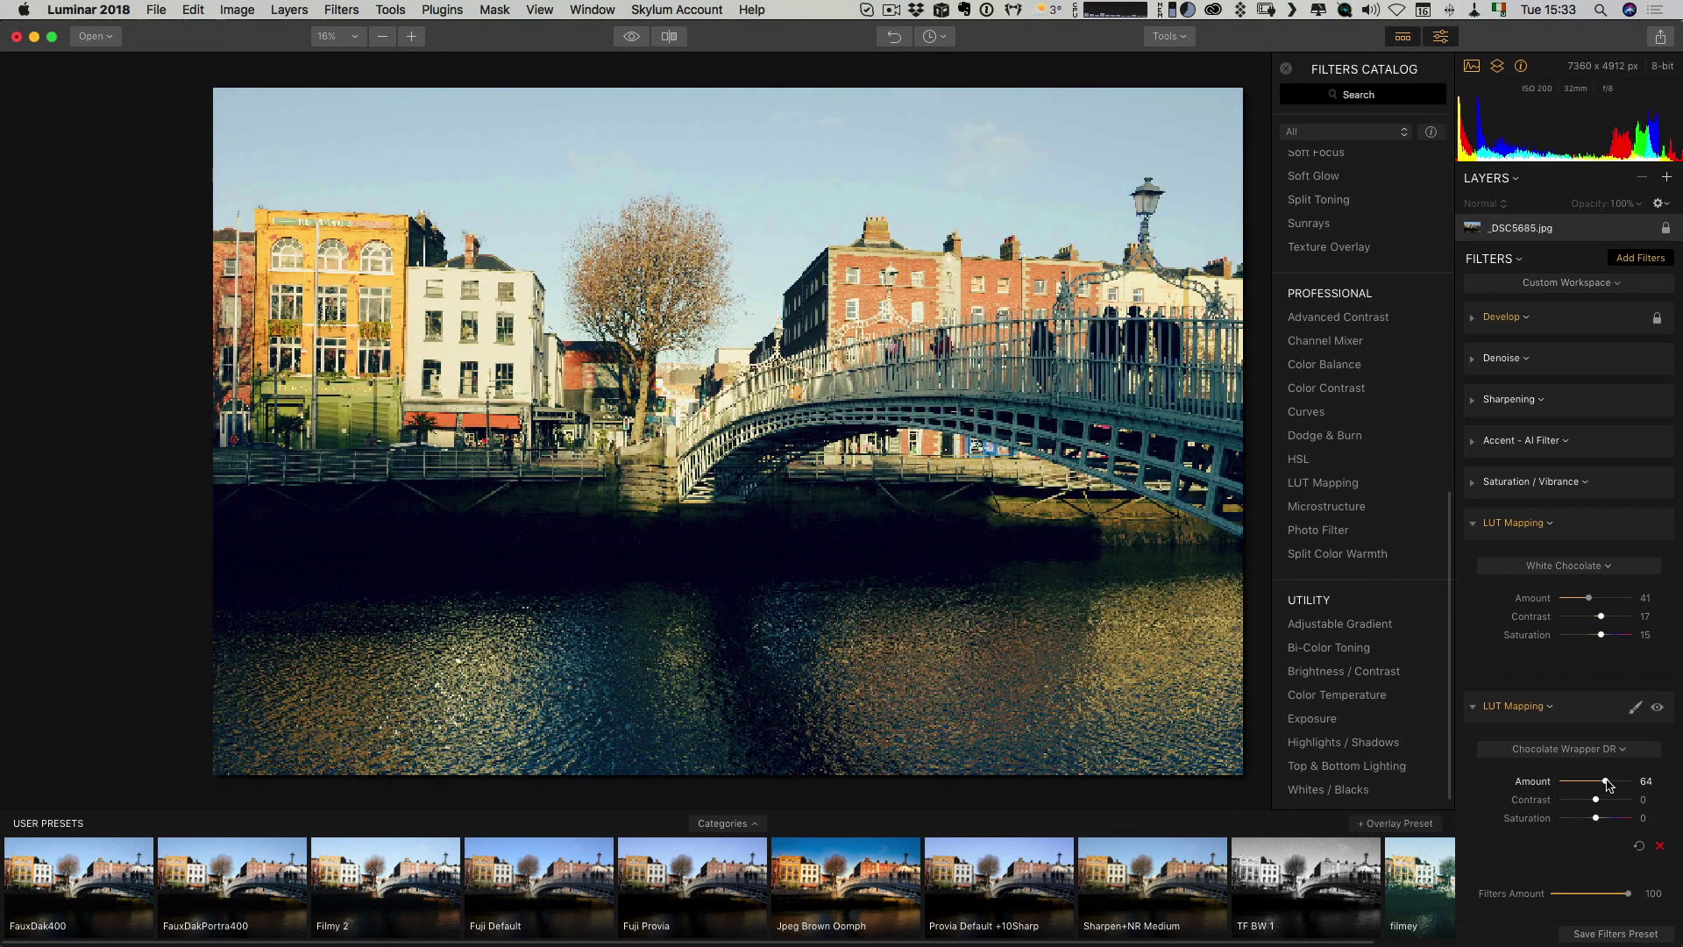
left_click(1656, 523)
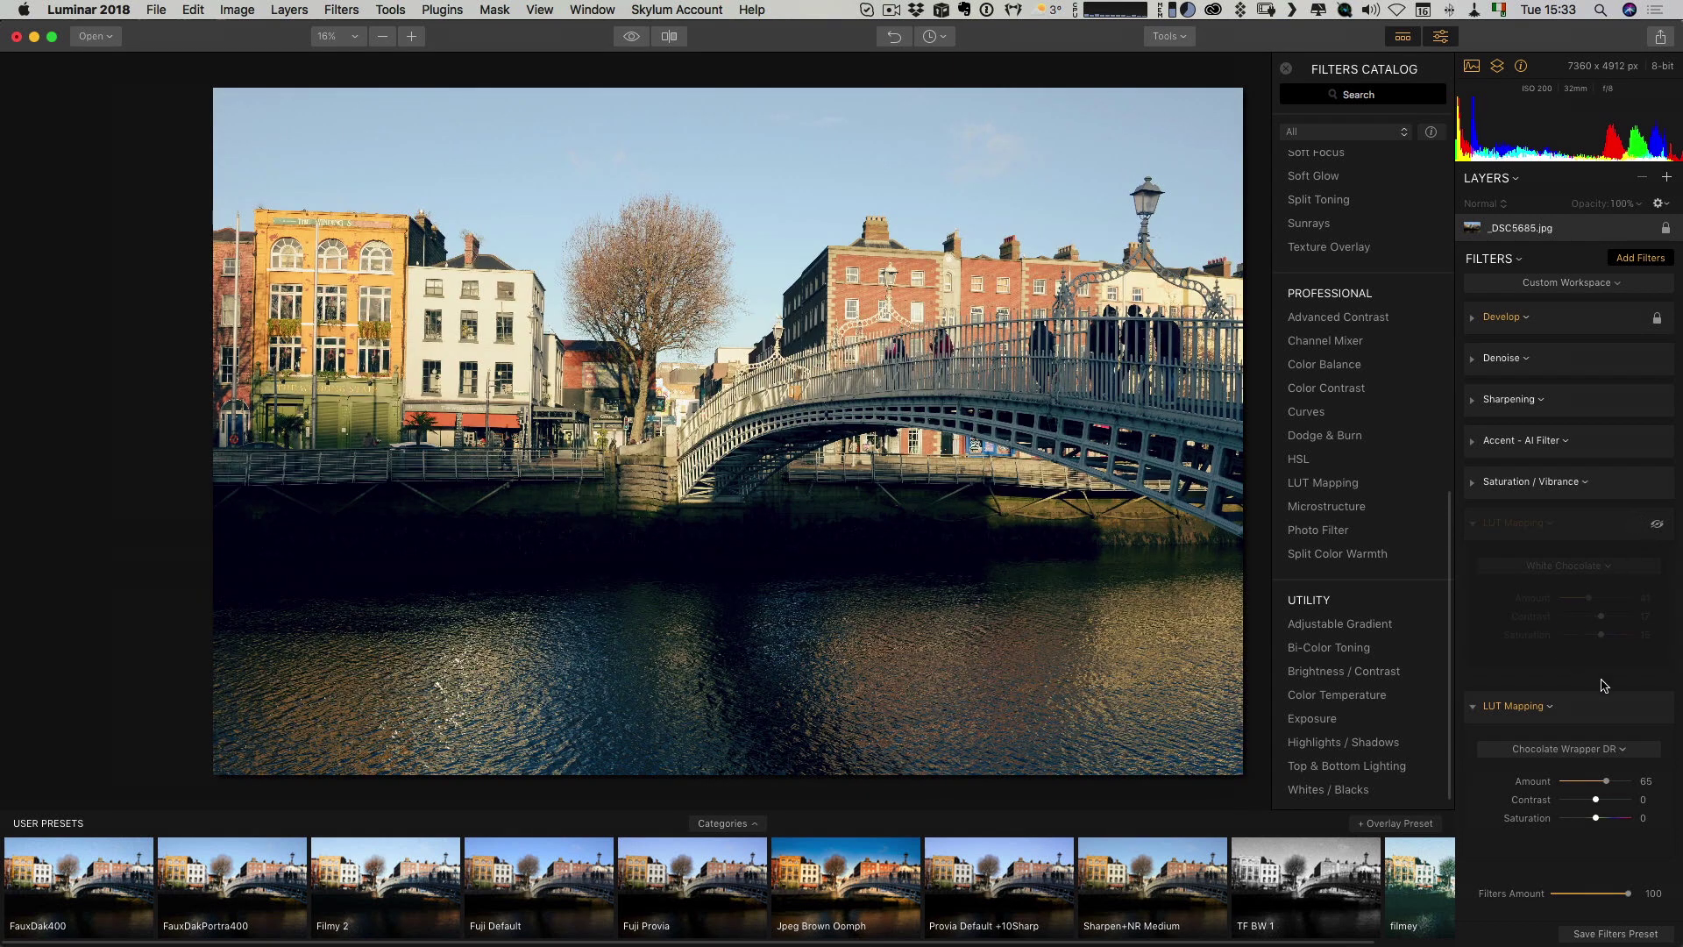
left_click_drag(1606, 780, 1628, 781)
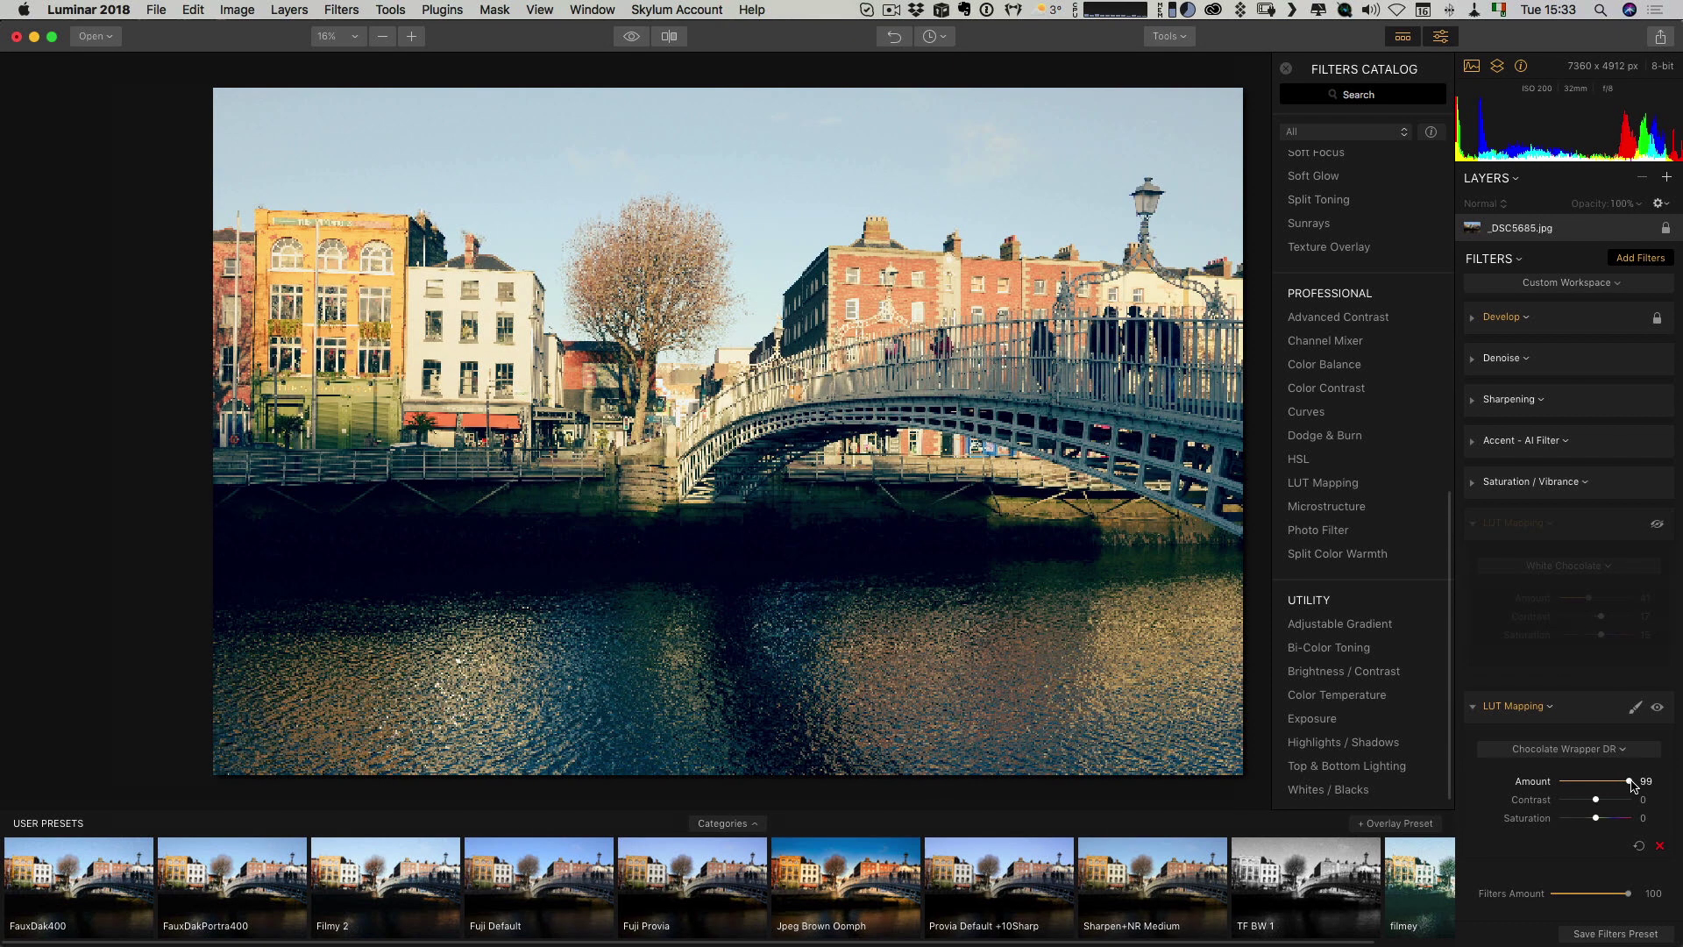
Replace the second filter's LUT with Fudge.cube
left_click(1581, 750)
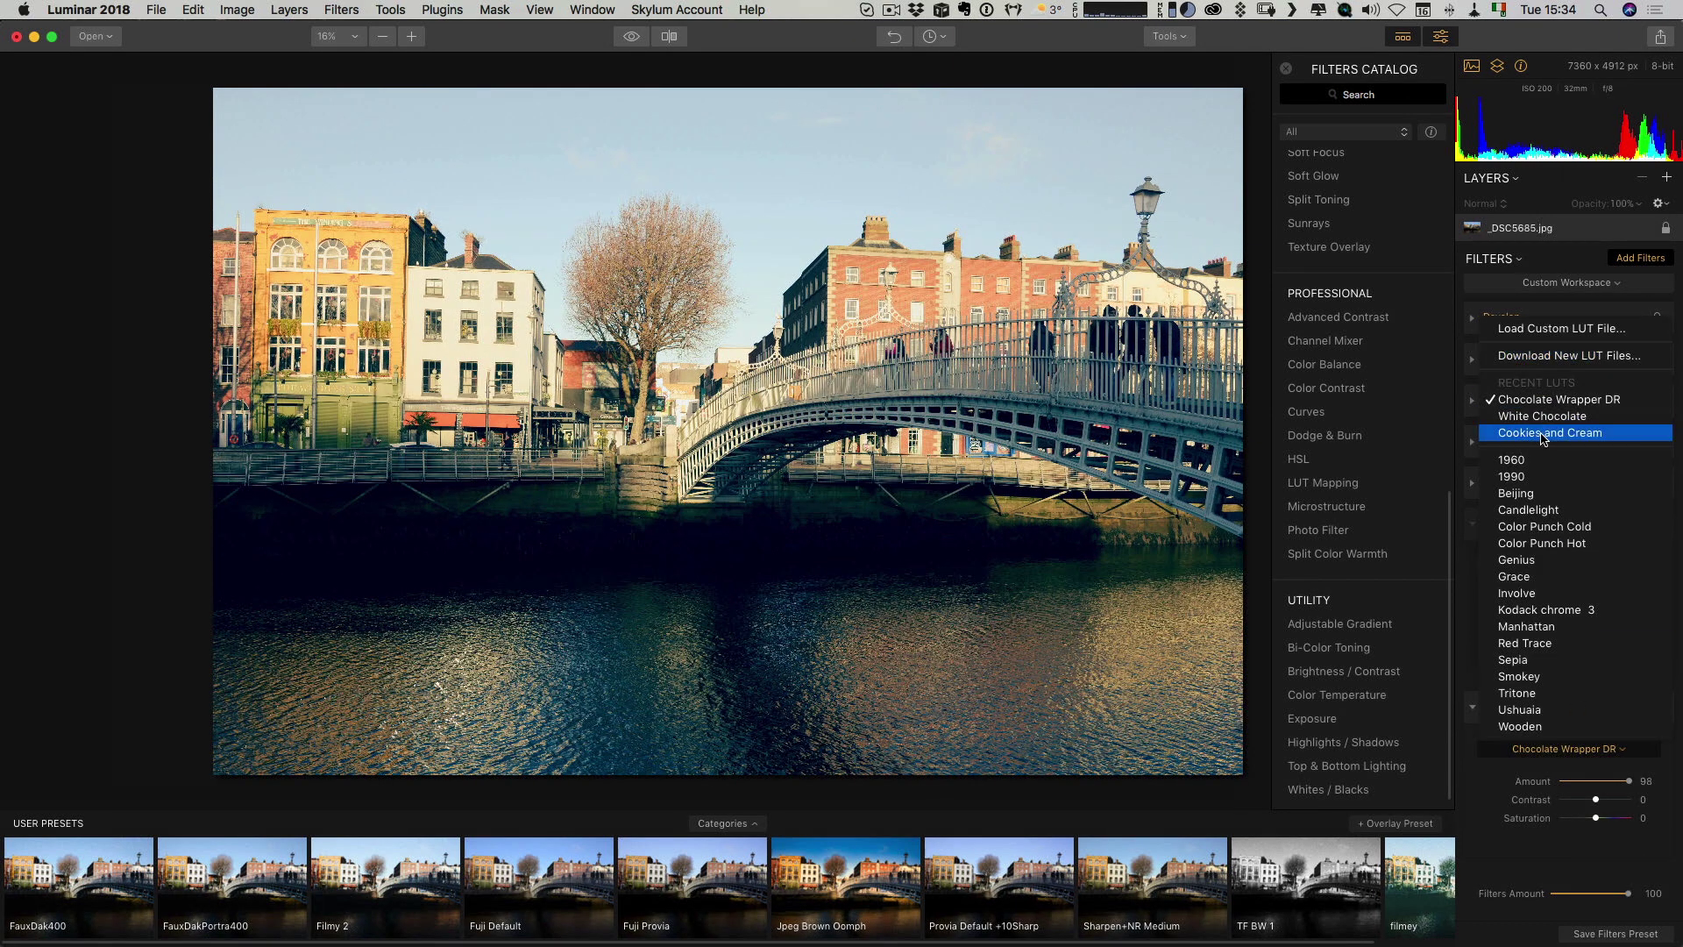
left_click(1554, 329)
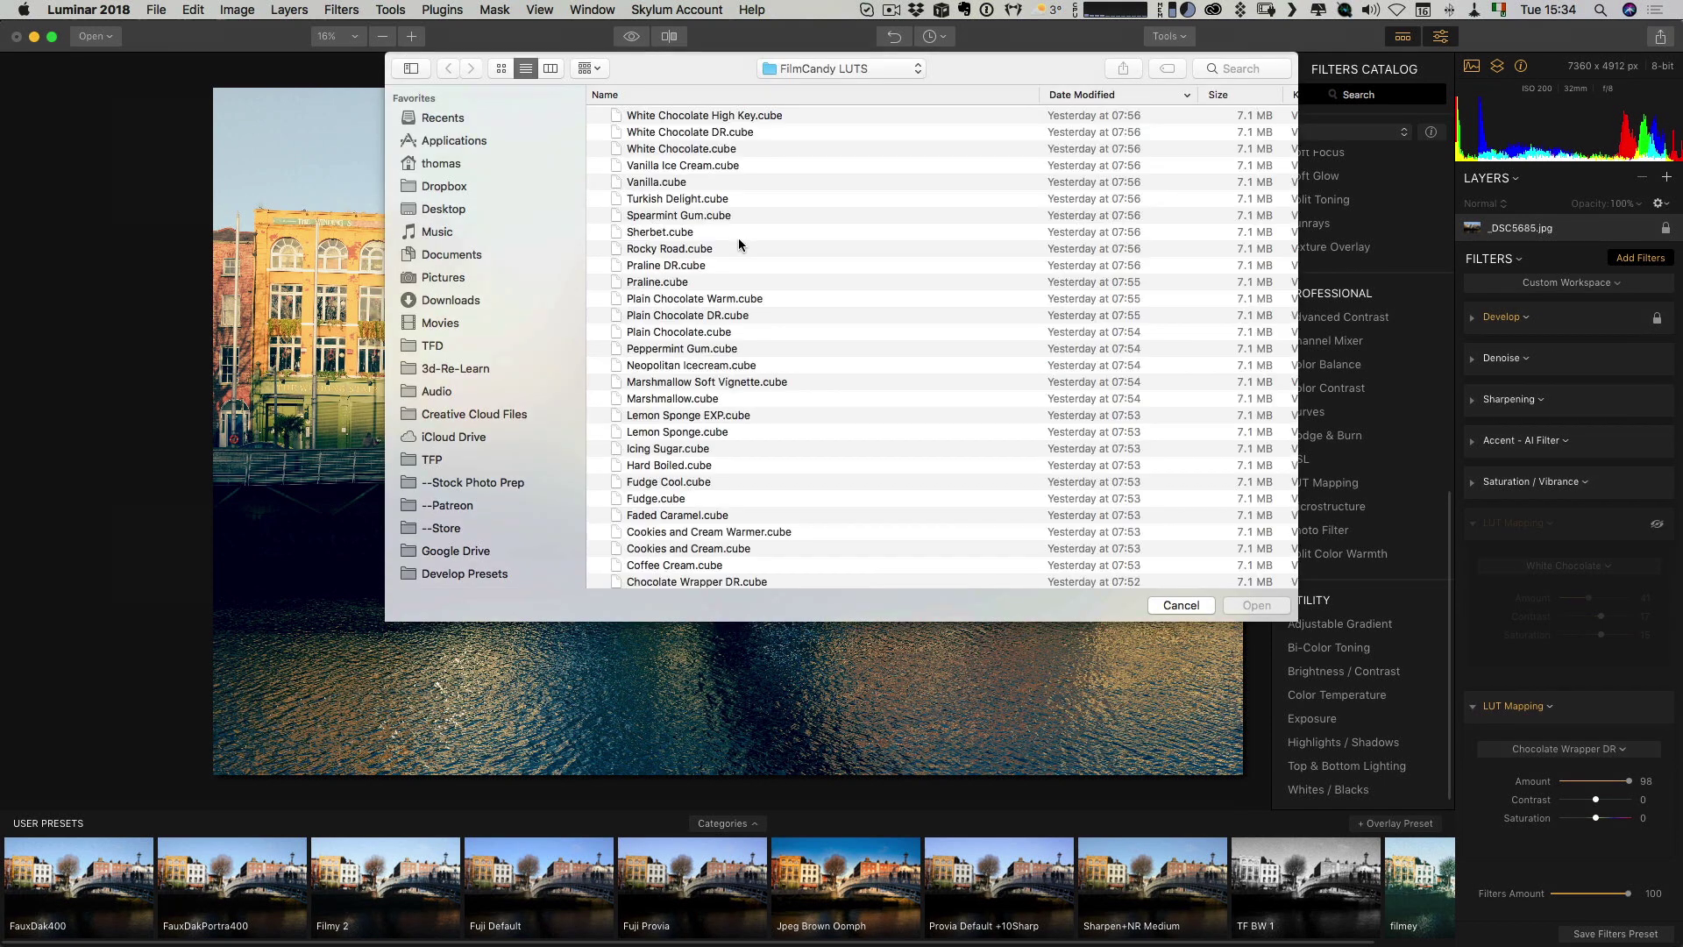
scroll(692, 300, "down", 5)
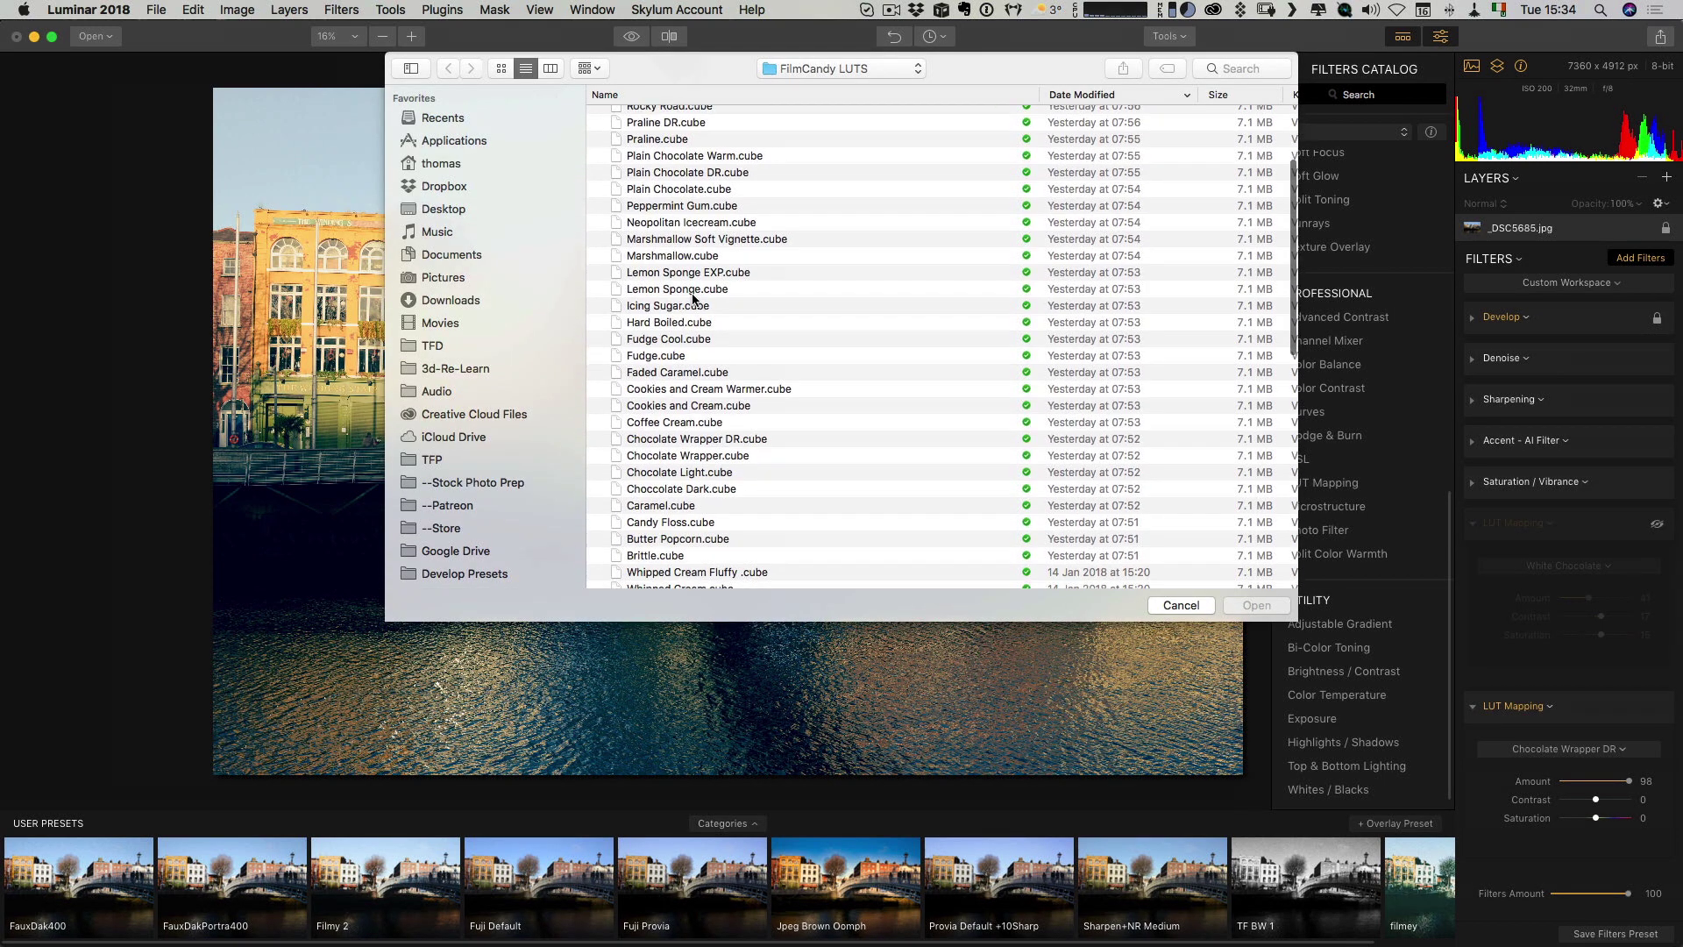
left_click(656, 352)
left_click(1257, 606)
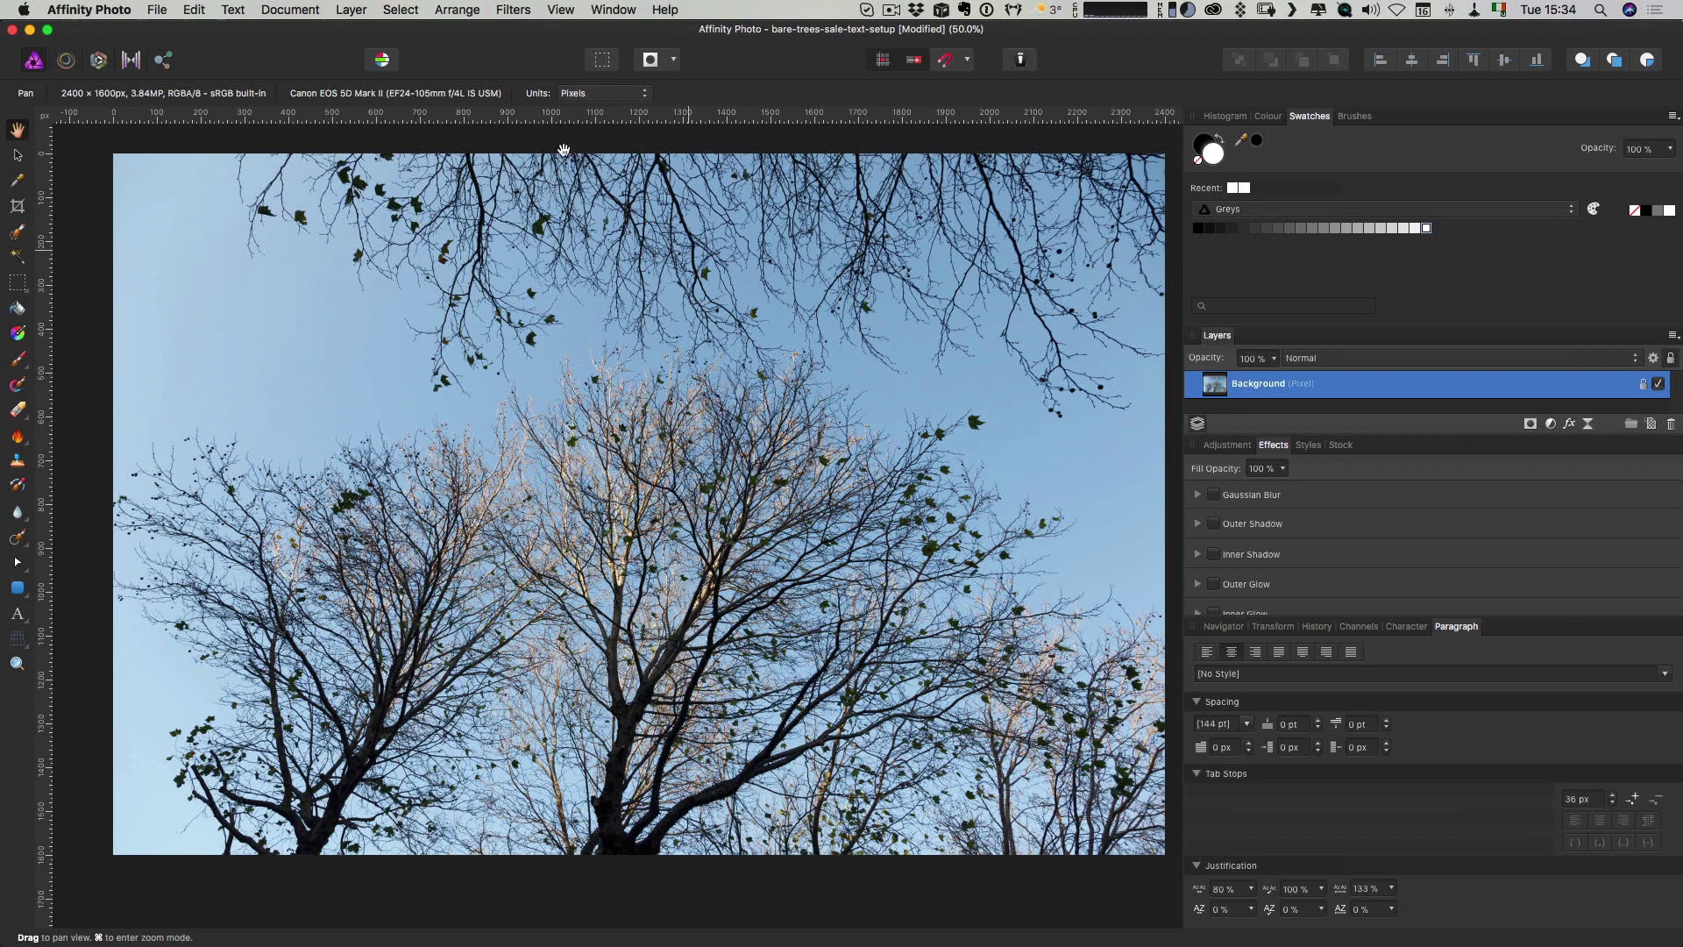
Add a LUT Adjustment layer loading White Chocolate High Key.cube
left_click(352, 12)
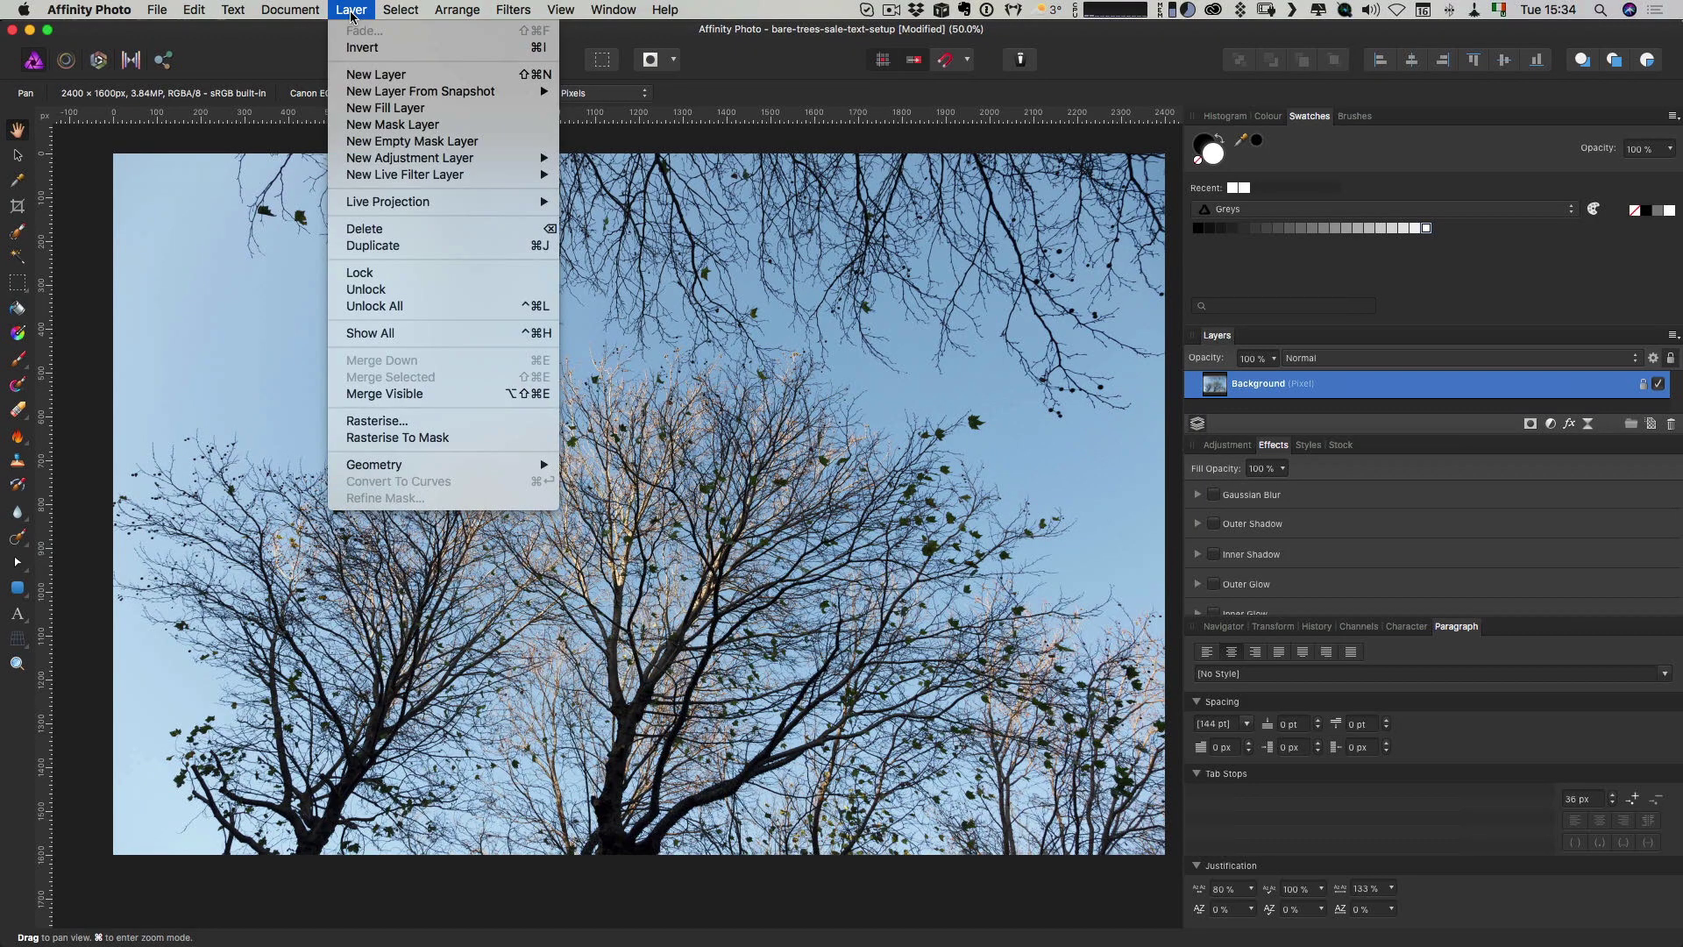
mouse_move(406, 166)
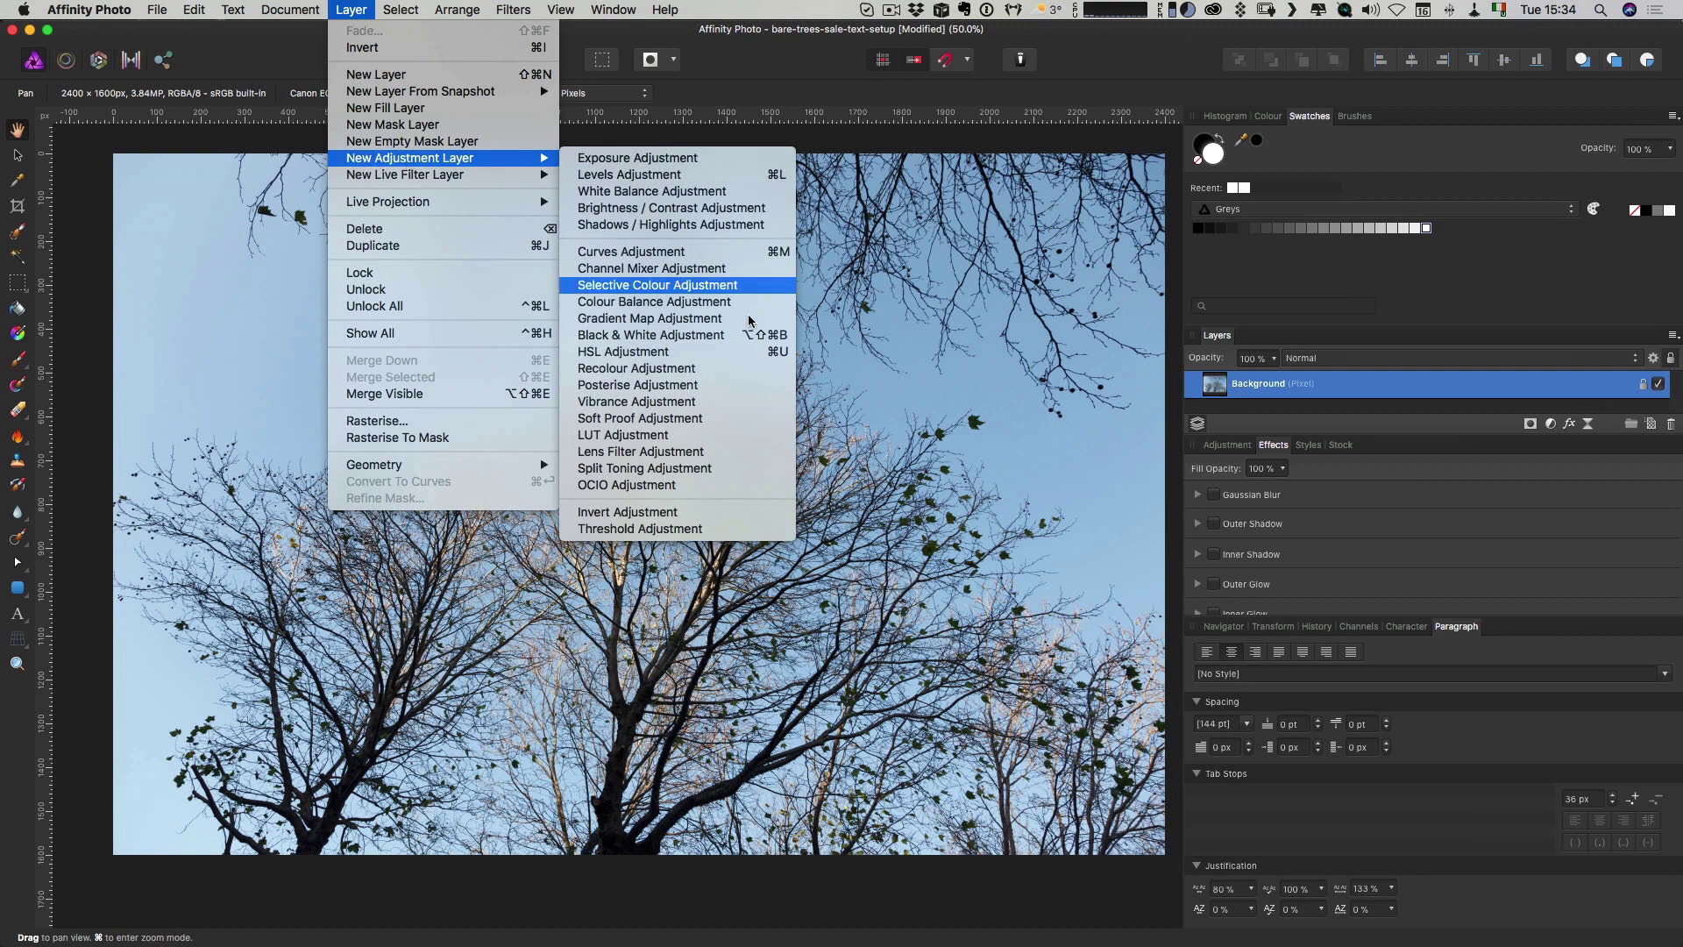
left_click(688, 435)
left_click(1279, 120)
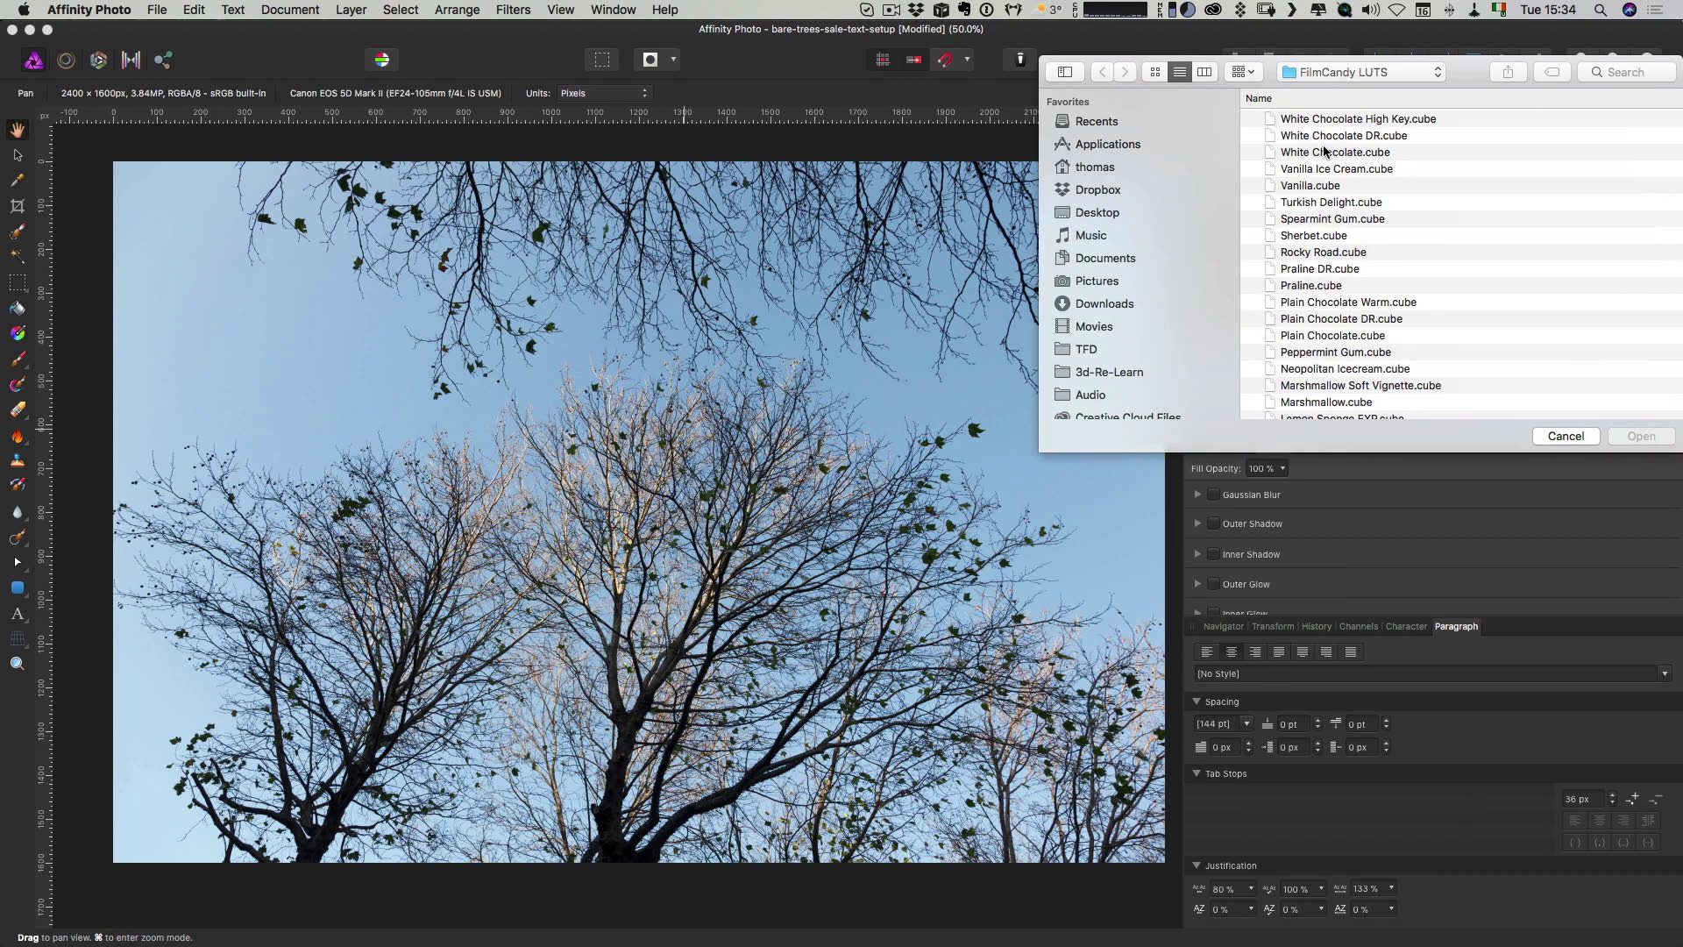
left_click(1325, 137)
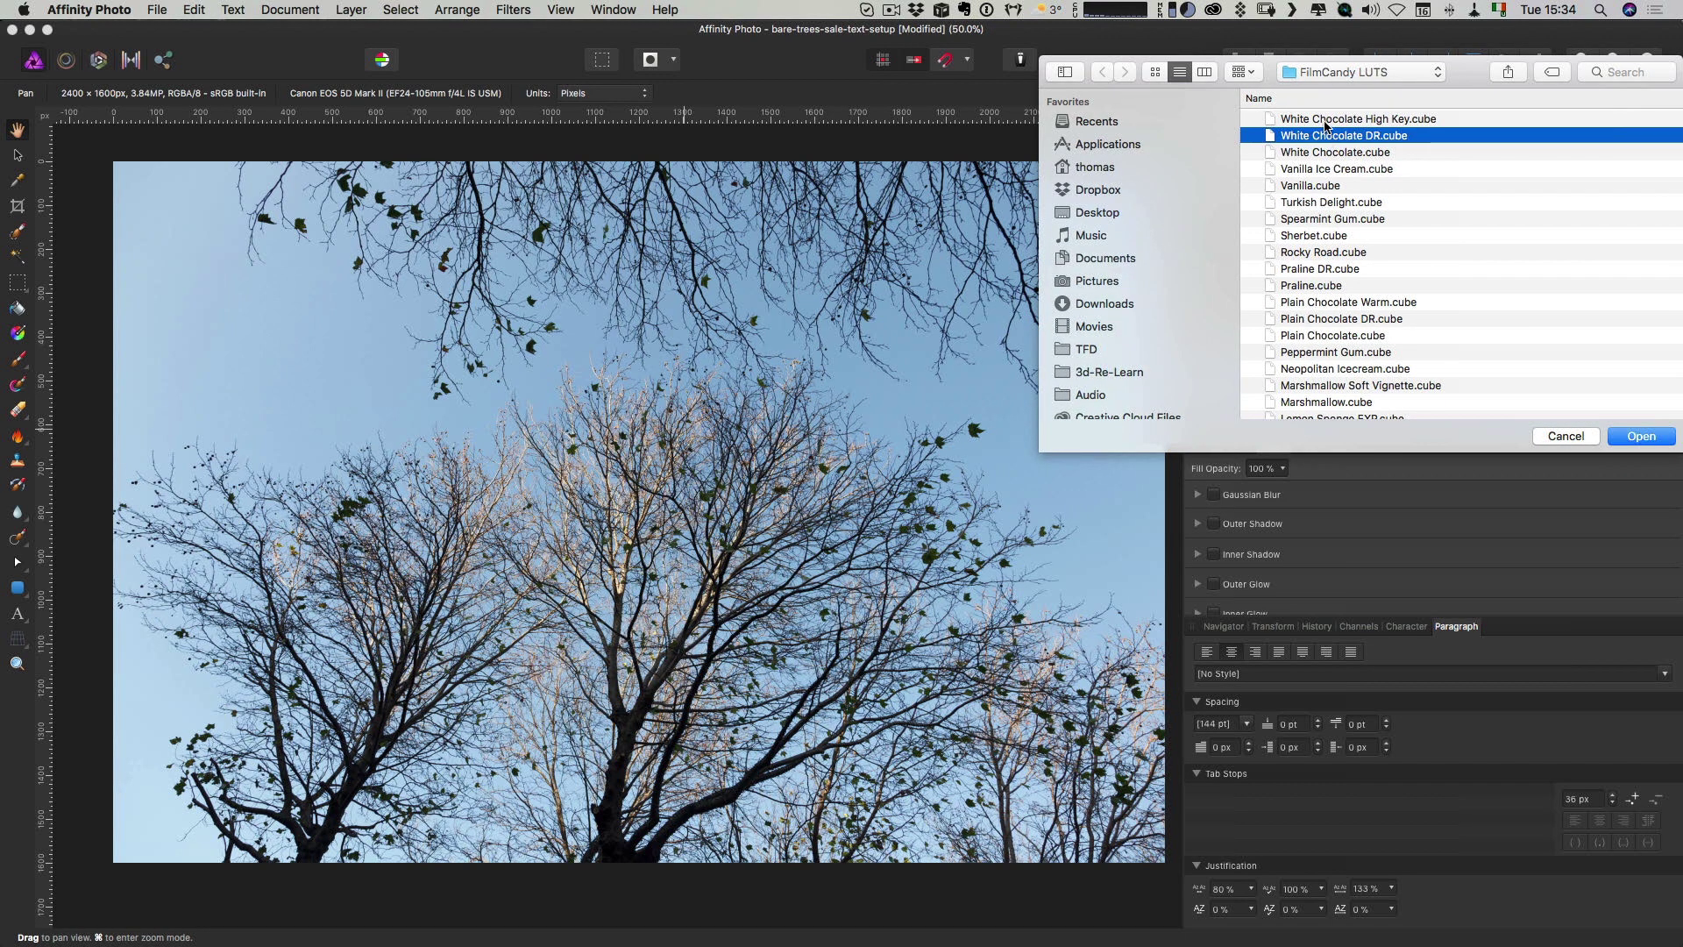
double_click(1325, 124)
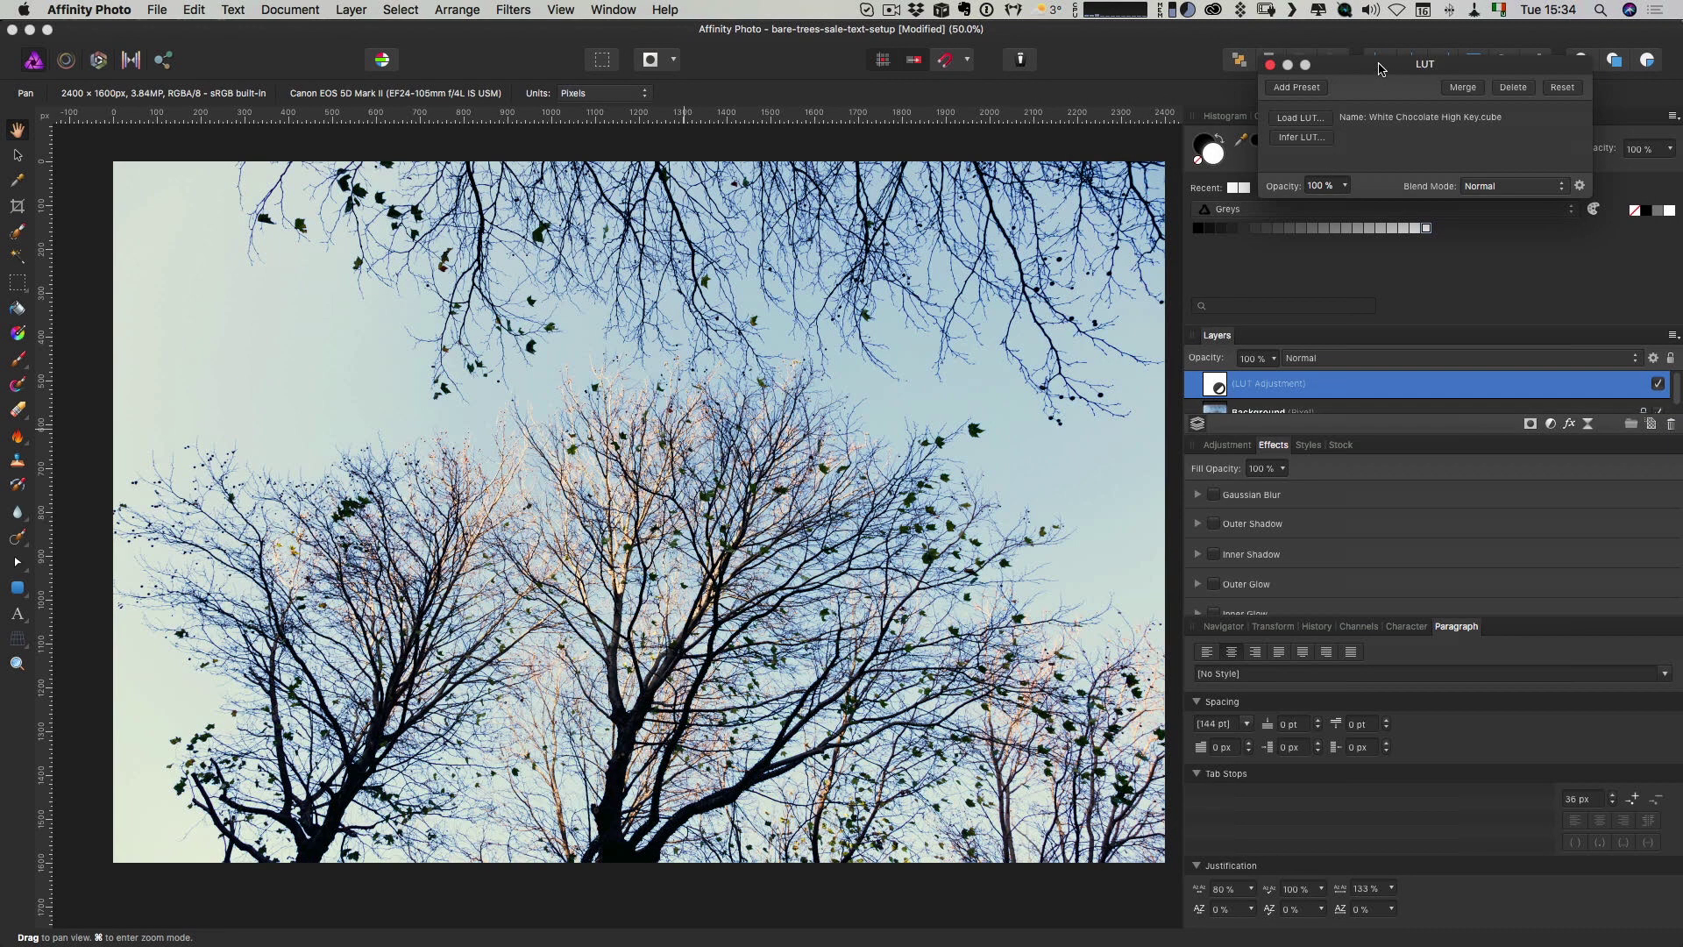
Set the LUT adjustment layer's opacity to 81% and close its settings
left_click_drag(1382, 68, 1134, 222)
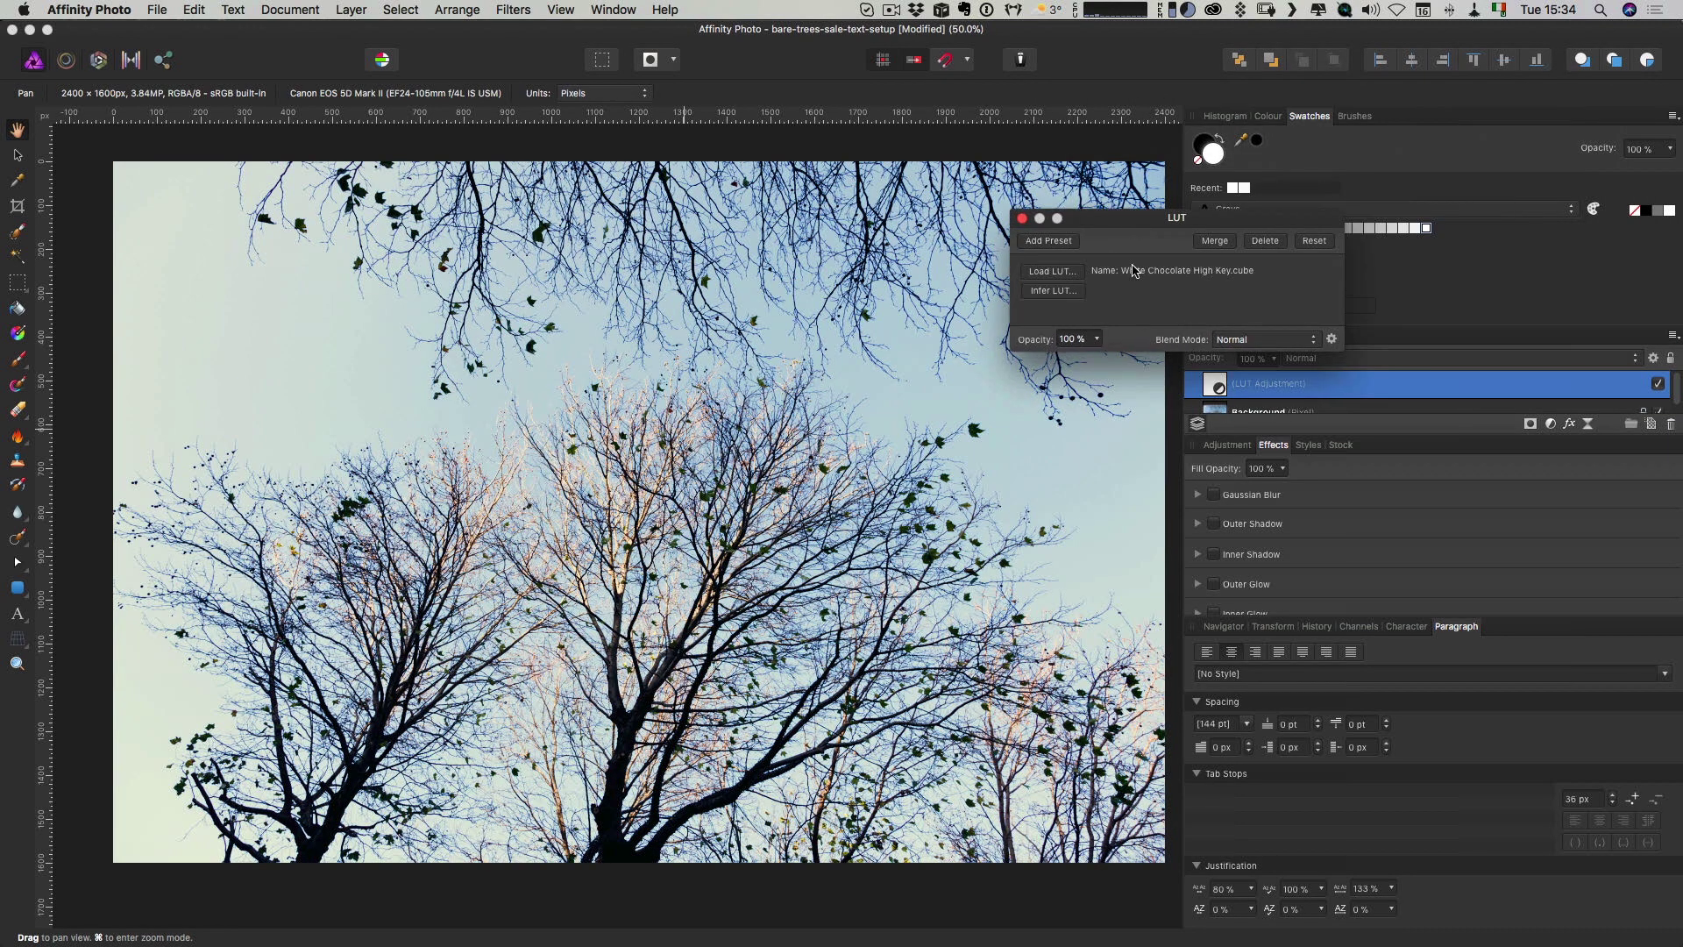
left_click(1096, 347)
left_click_drag(1099, 361, 1058, 363)
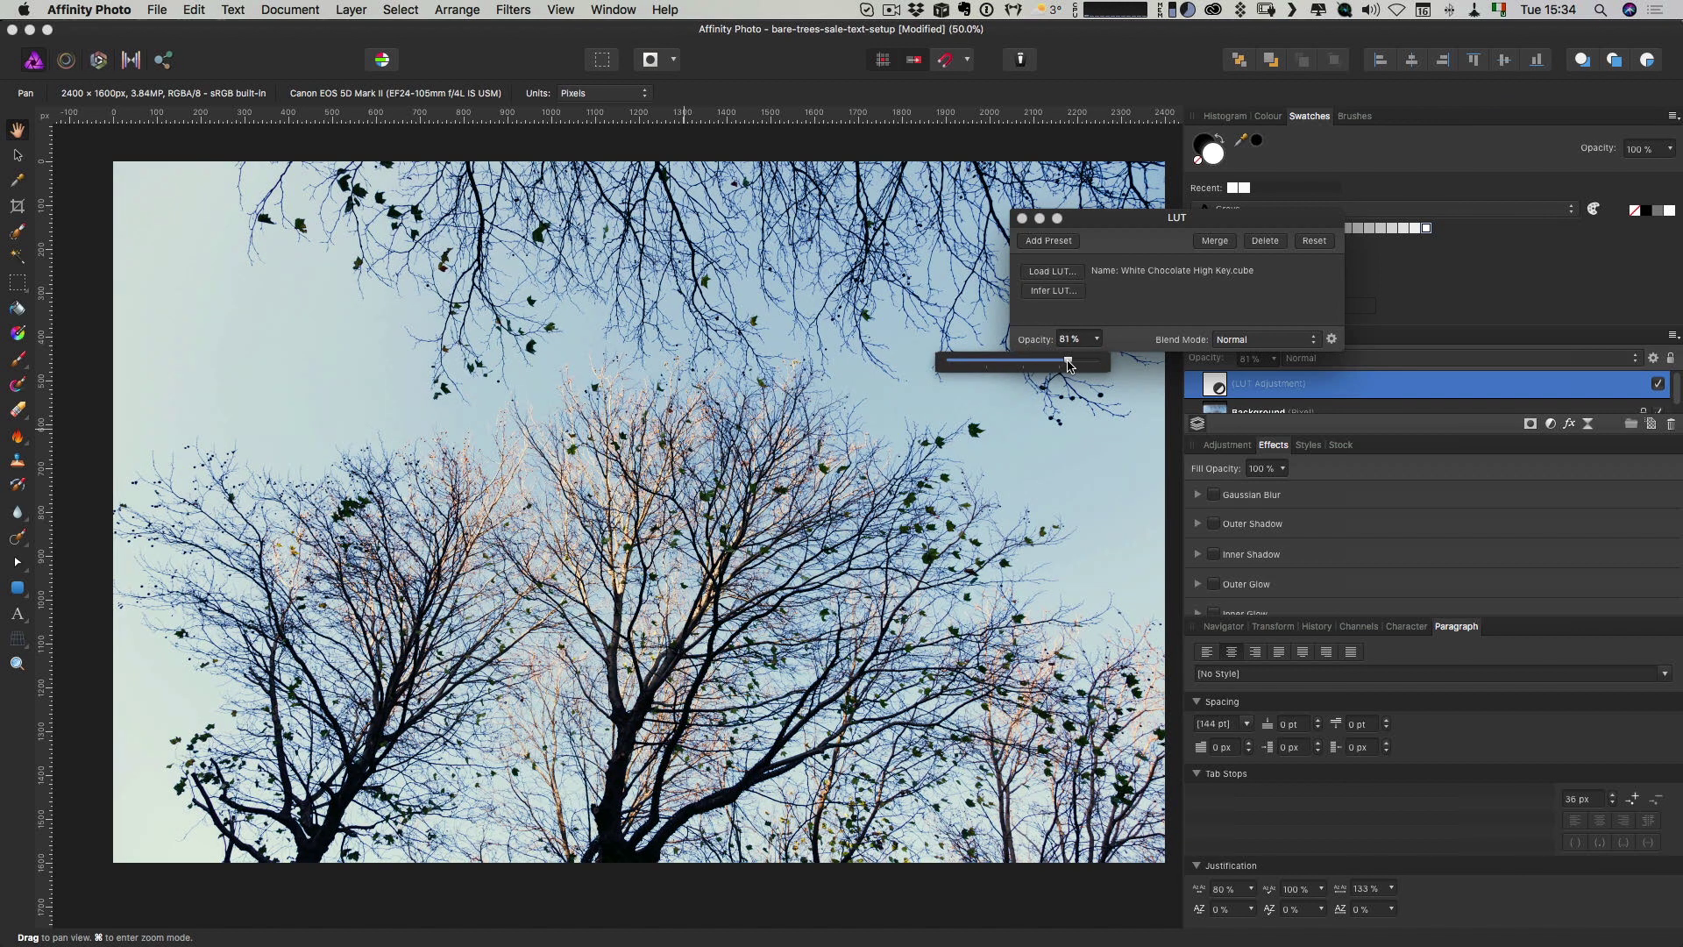
left_click(1021, 218)
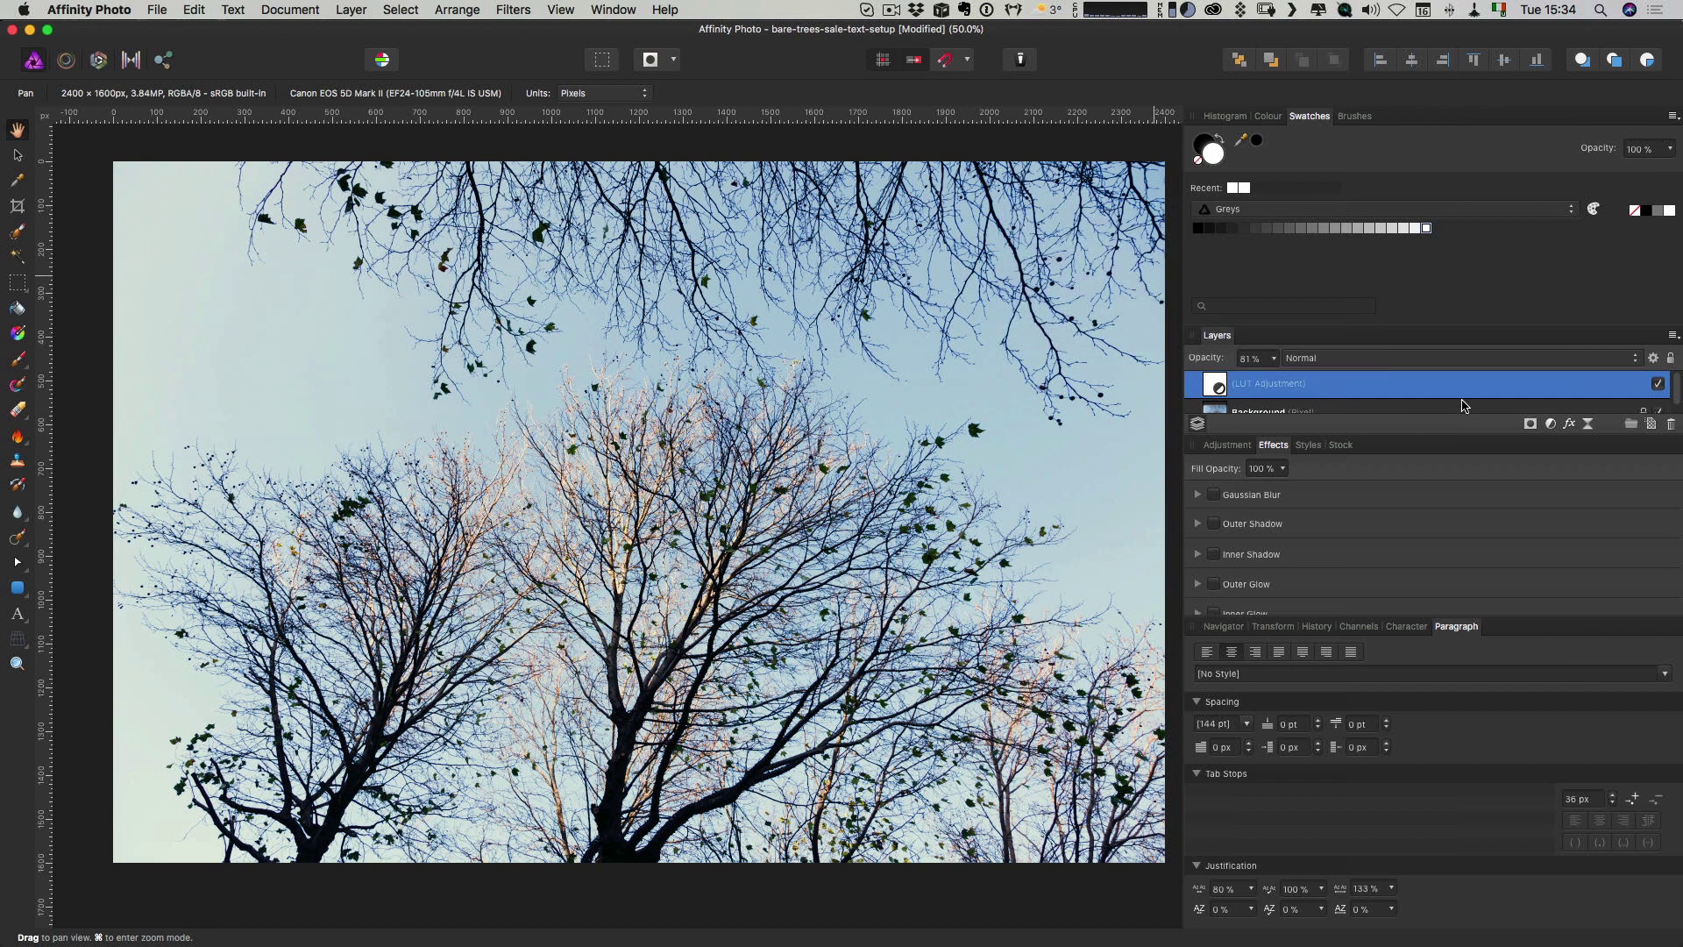